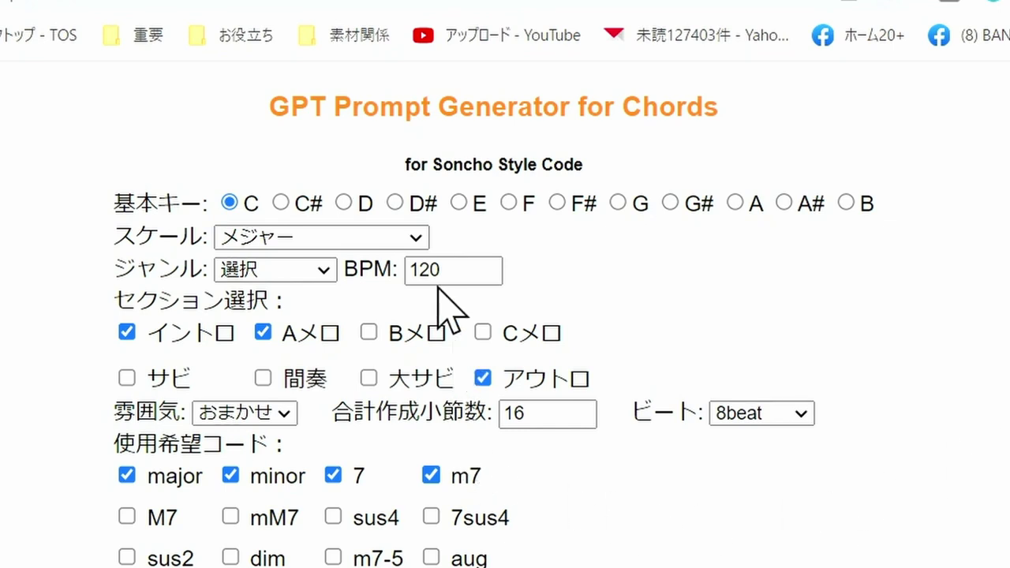
Step: Set the key to D major and the genre to ジャズ
click(343, 203)
click(372, 238)
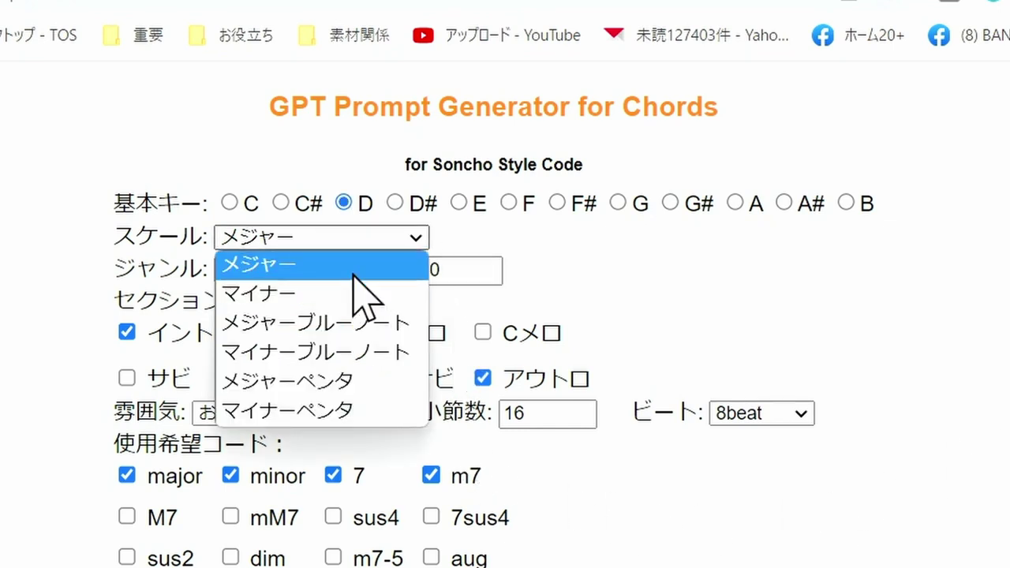
click(354, 274)
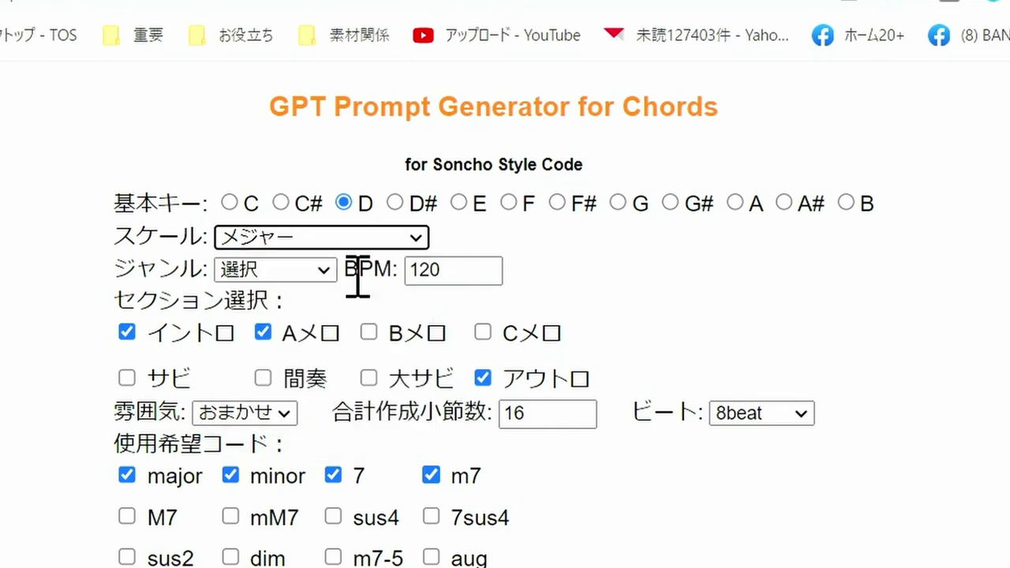
click(332, 274)
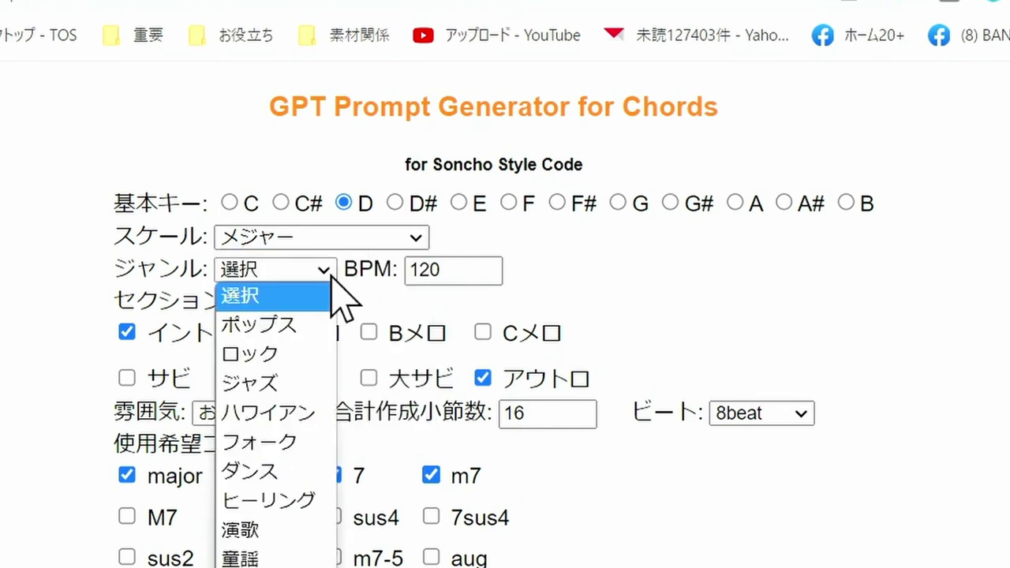
click(270, 374)
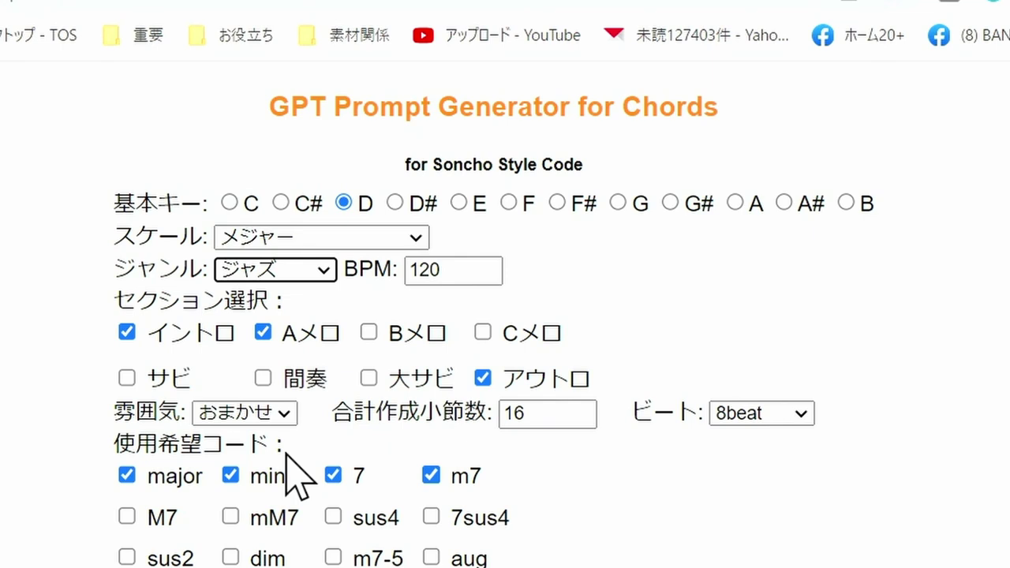
Step: Add the 間奏 and Cメロ sections, set mood to 暗い, and make the total 32 bars
click(264, 379)
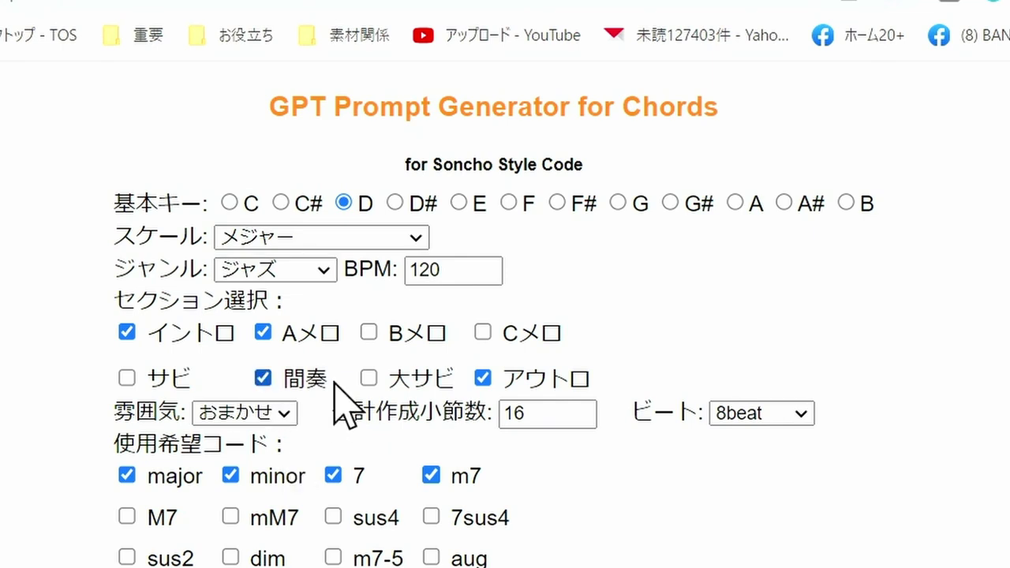
click(481, 332)
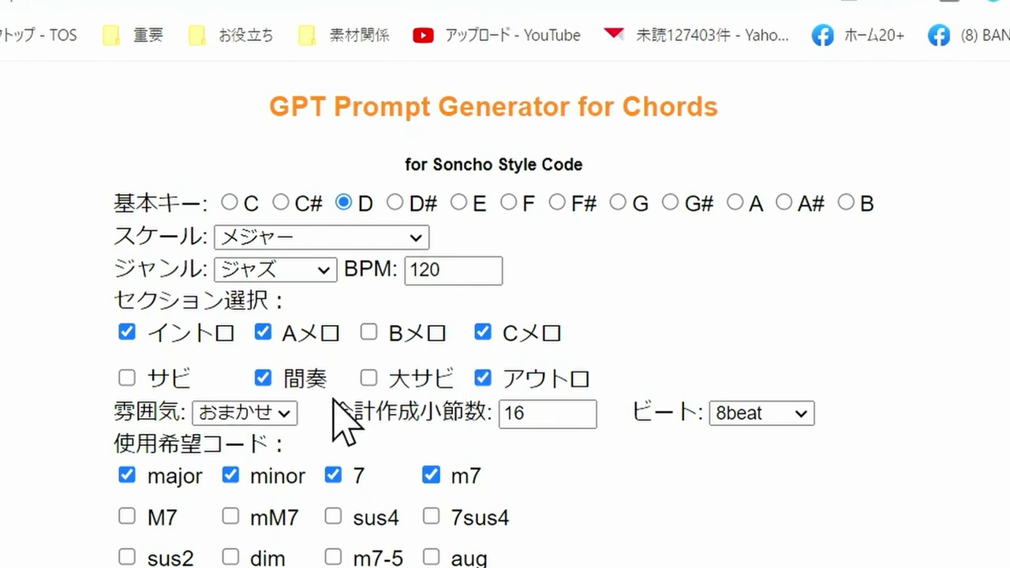
click(282, 415)
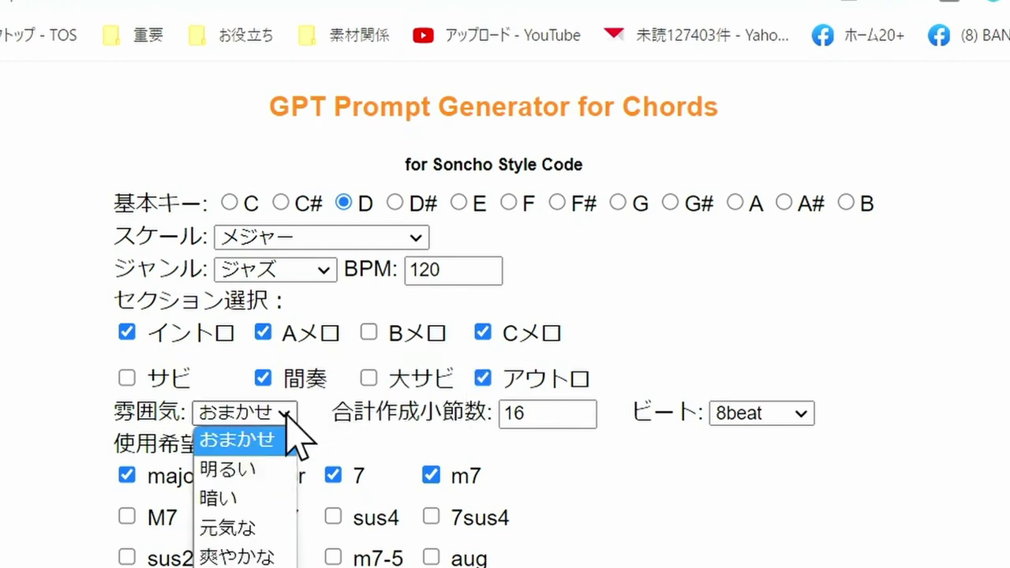
click(225, 498)
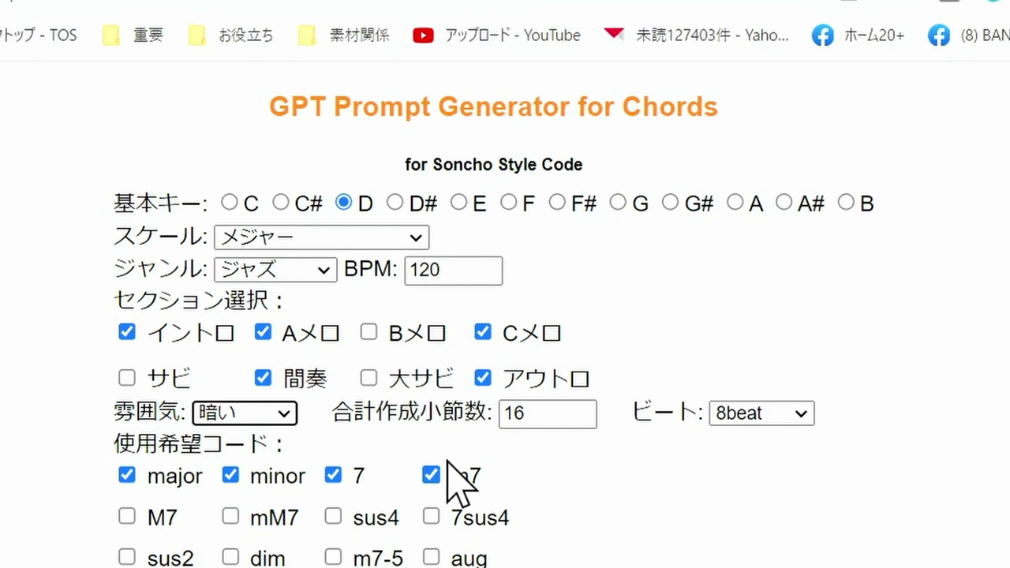
drag(547, 413, 494, 416)
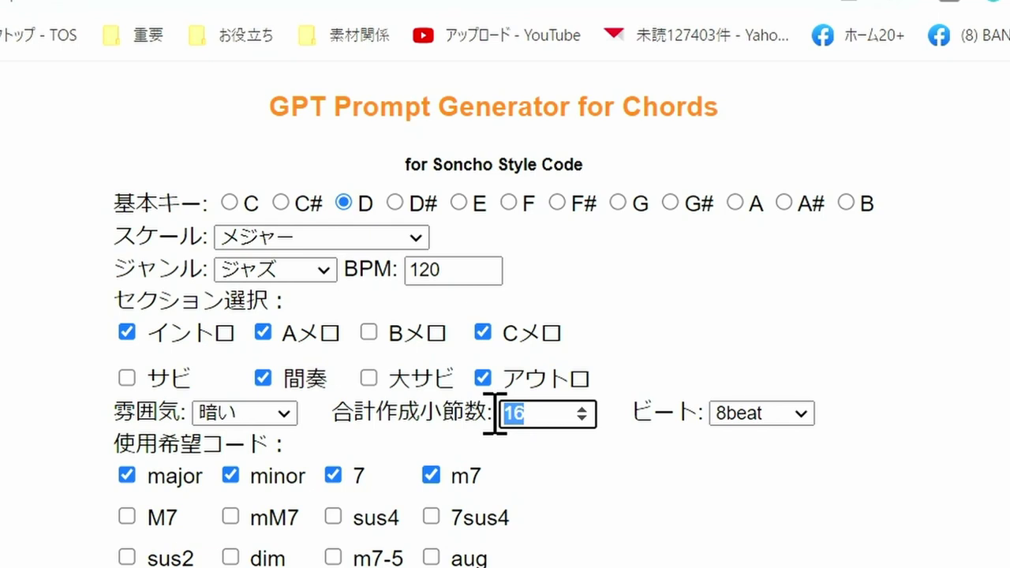
text(32)
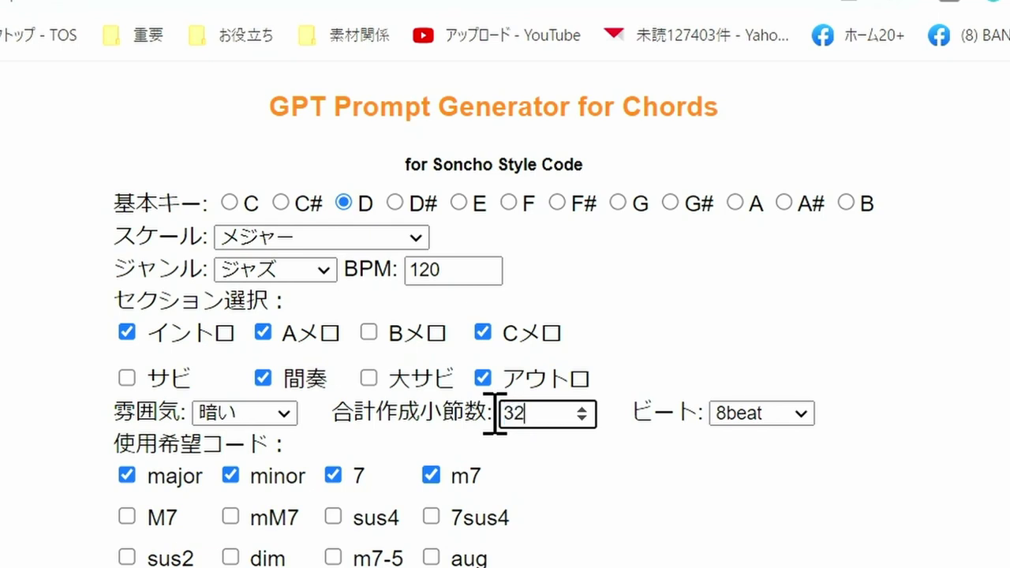
click(549, 486)
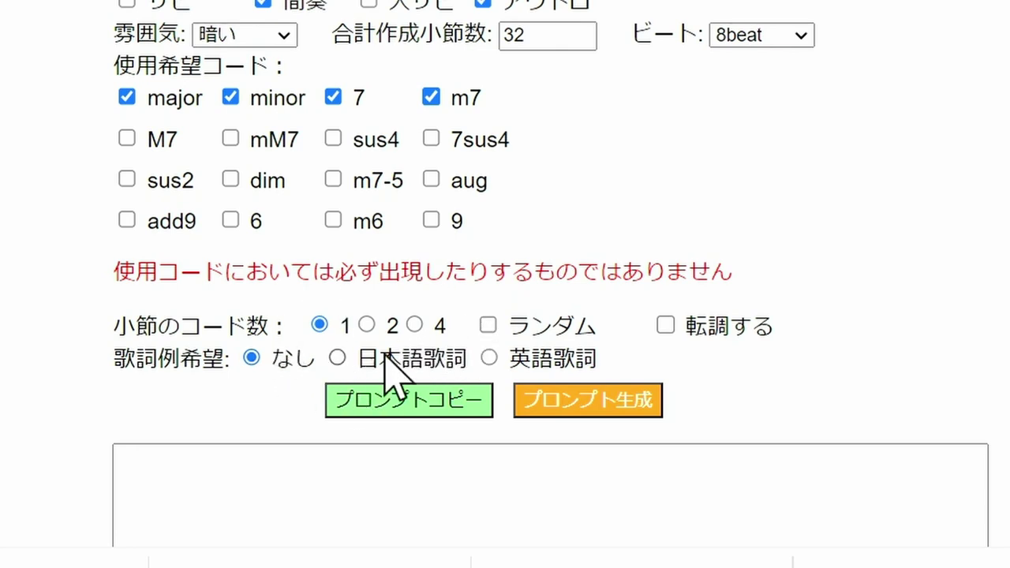
Step: Tick ランダム for chords per bar and choose 日本語歌詞 for the example lyrics
click(488, 326)
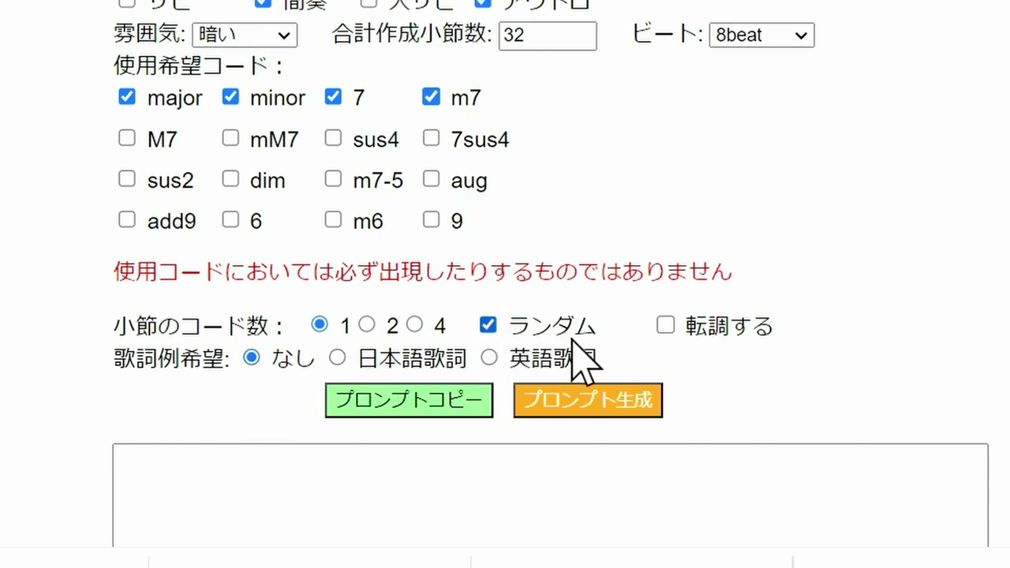
click(421, 357)
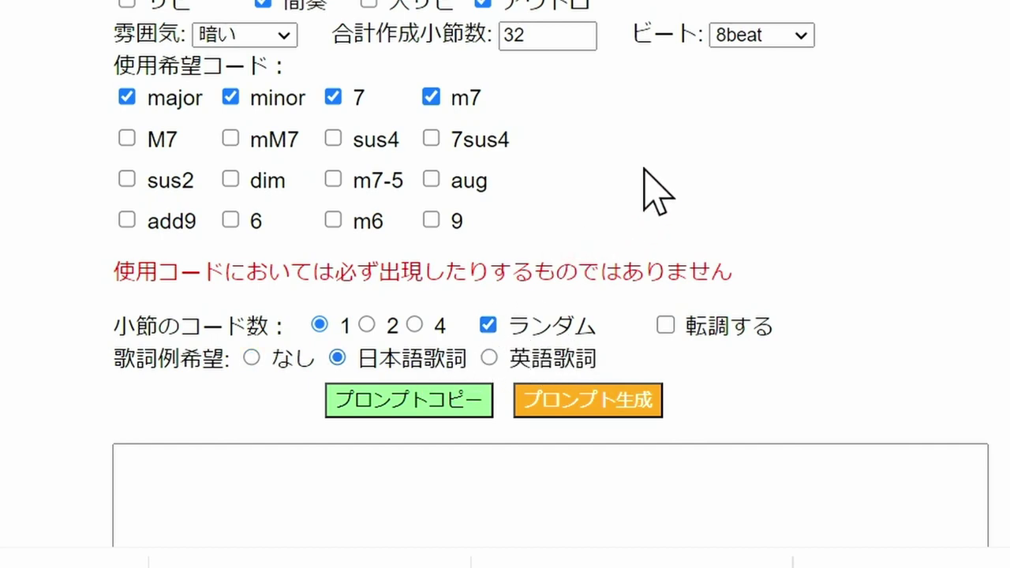
scroll(643, 168, down, 2)
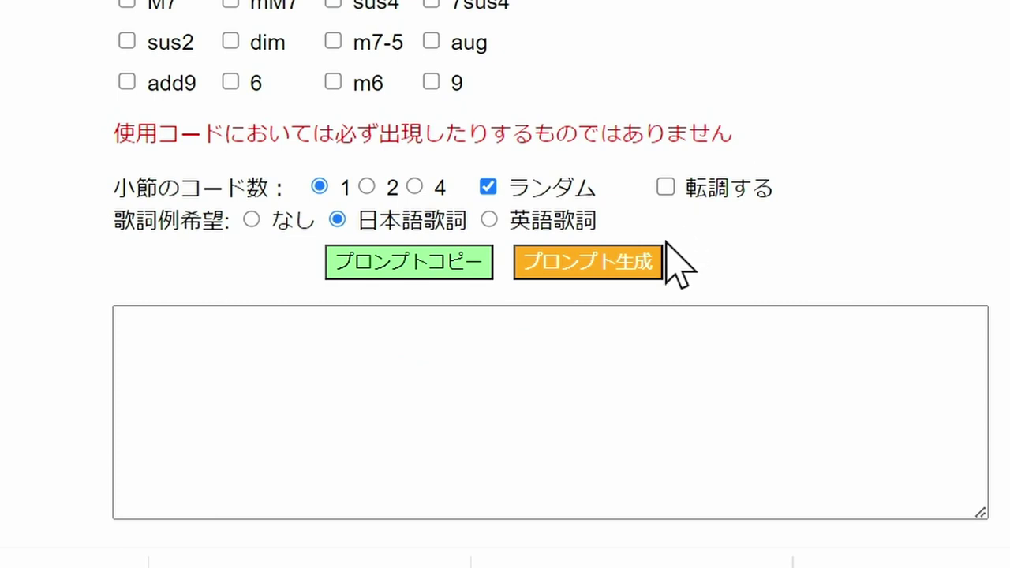
Step: Generate the chord prompt, copy it to the clipboard, and go to the new ChatGPT chat
click(617, 267)
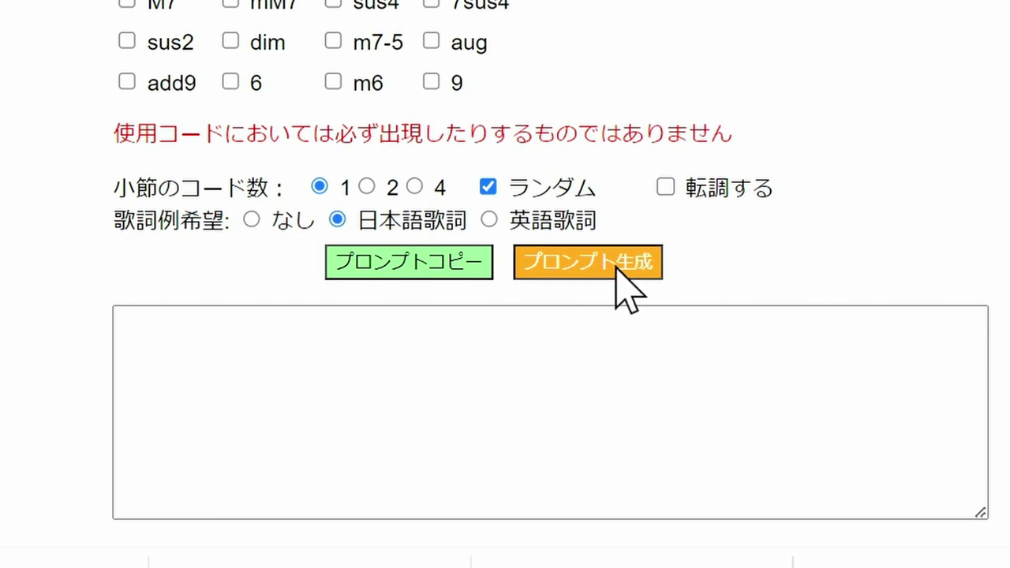
scroll(701, 444, down, 2)
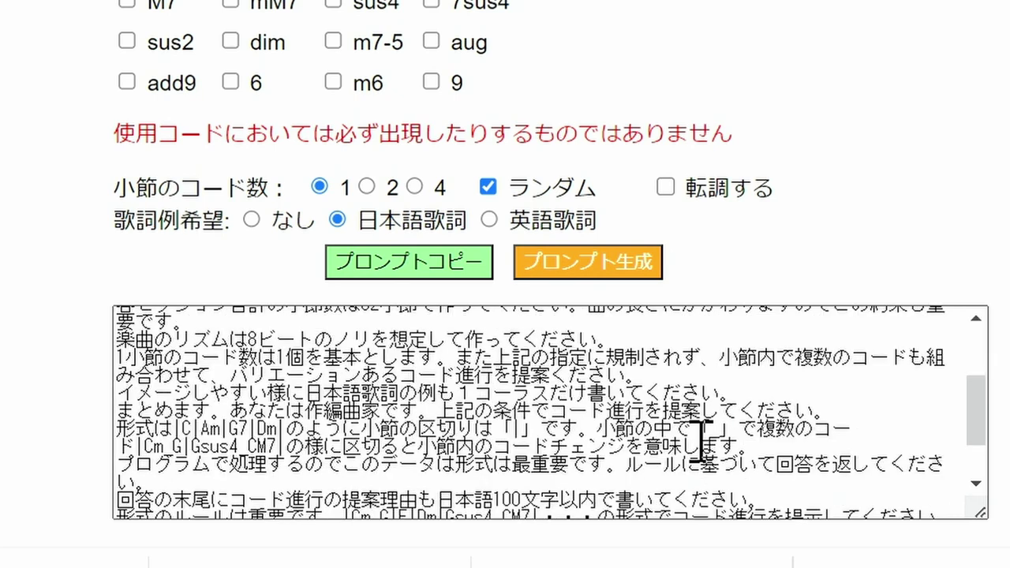
scroll(701, 448, down, 1)
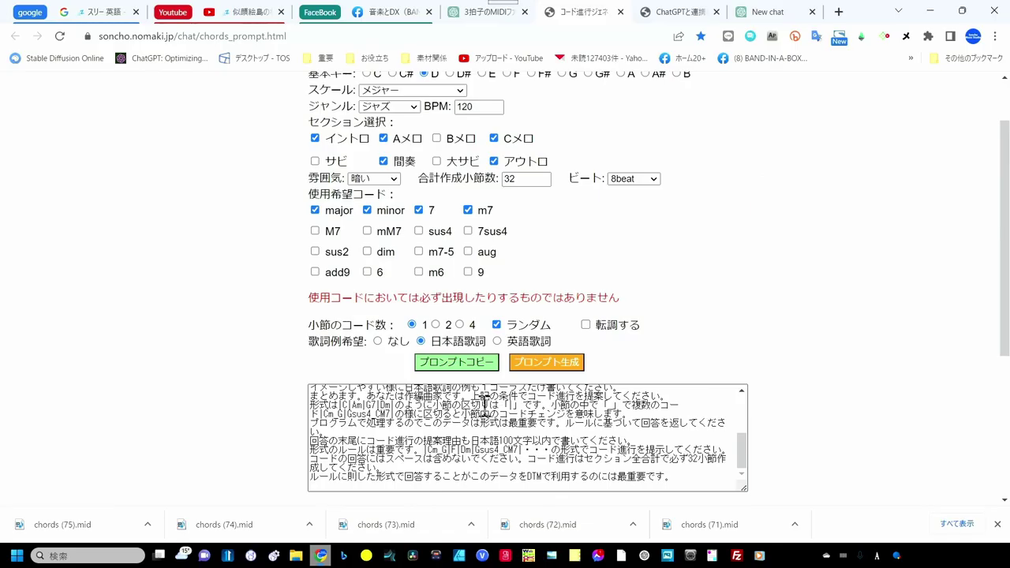
click(461, 364)
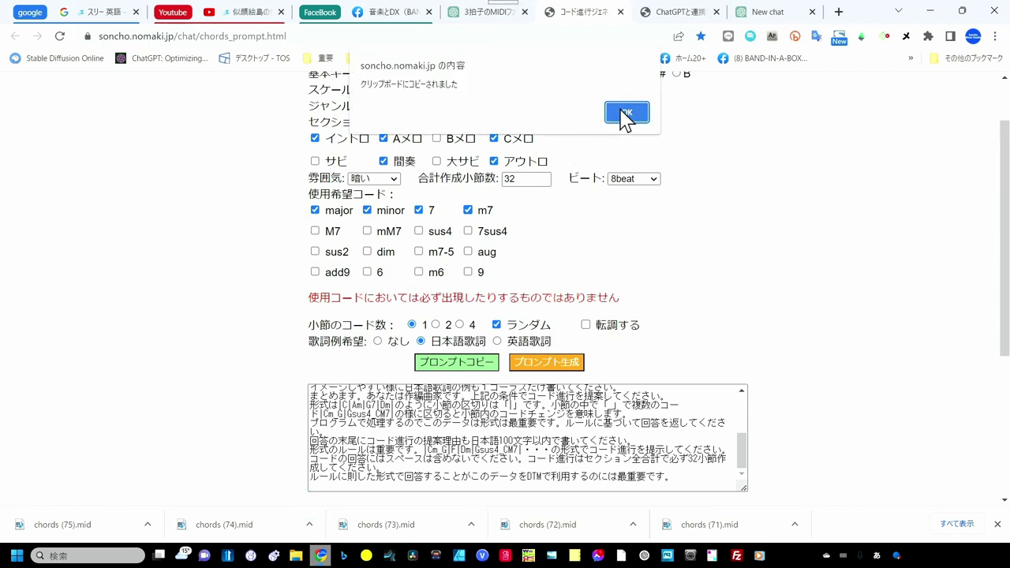
click(625, 115)
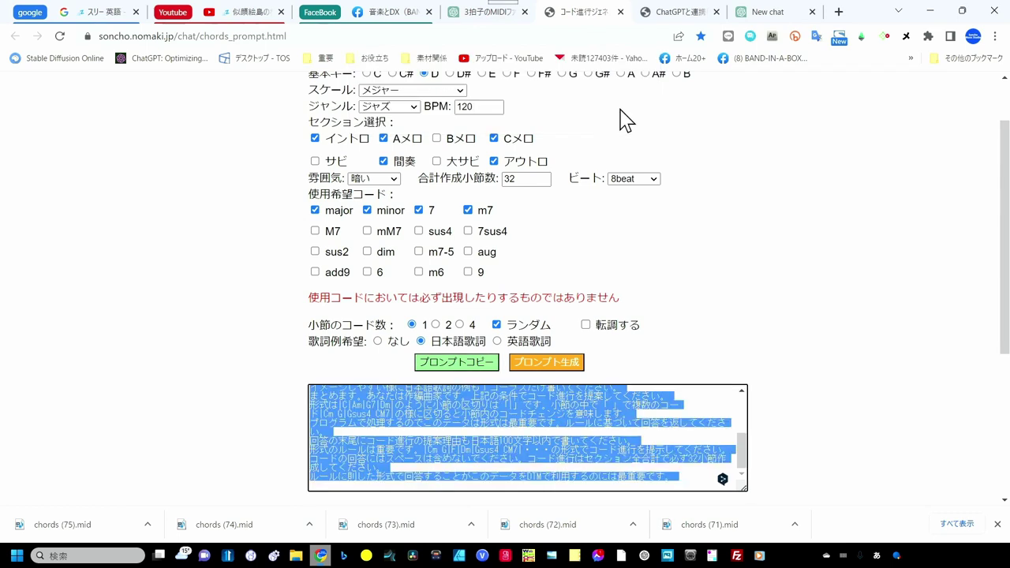
click(765, 16)
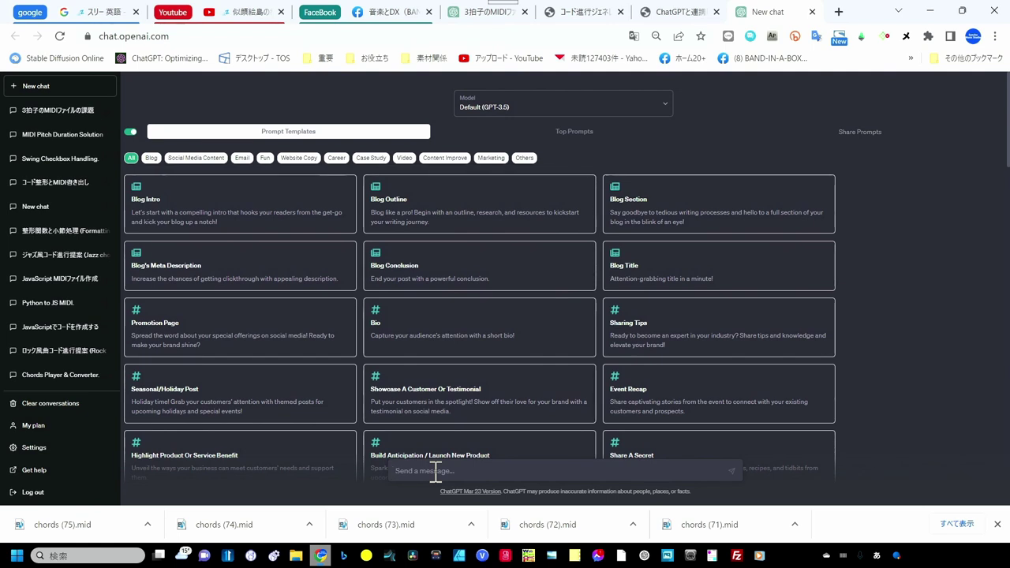
Step: Send the pasted prompt to ChatGPT, select its jazz chord reply, and return to the Chords Player page
key(ctrl+v)
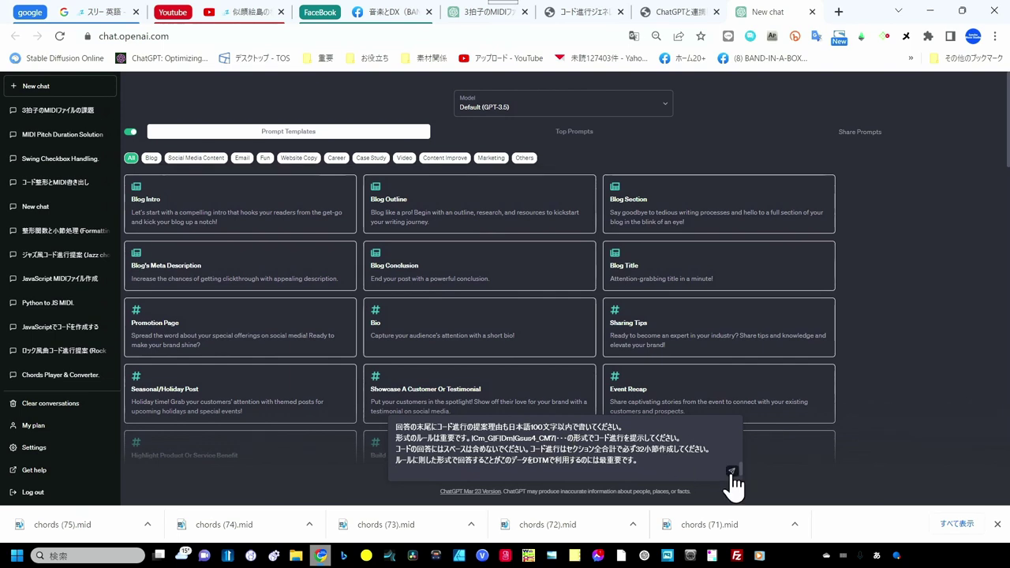
click(730, 471)
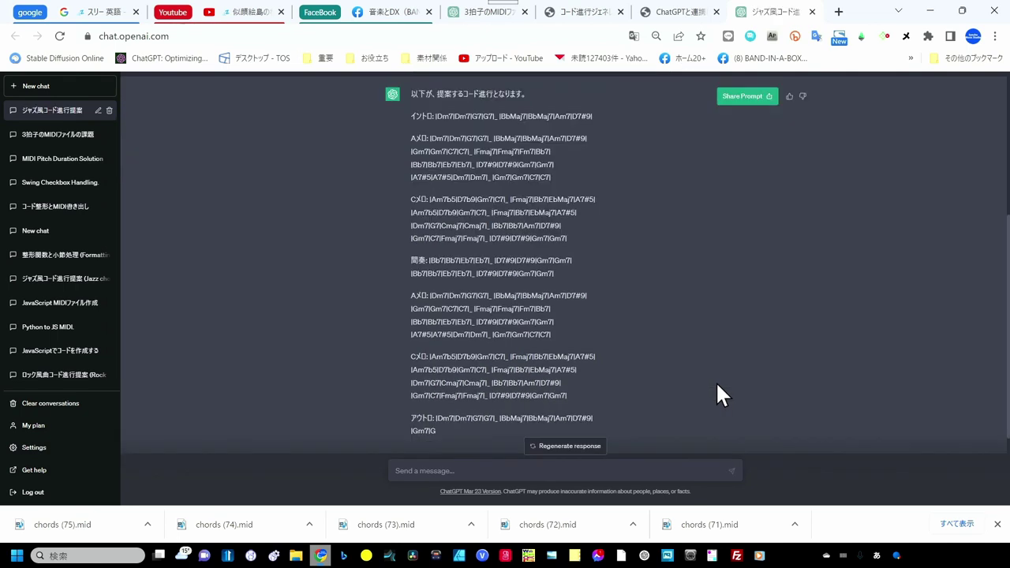
scroll(713, 346, down, 2)
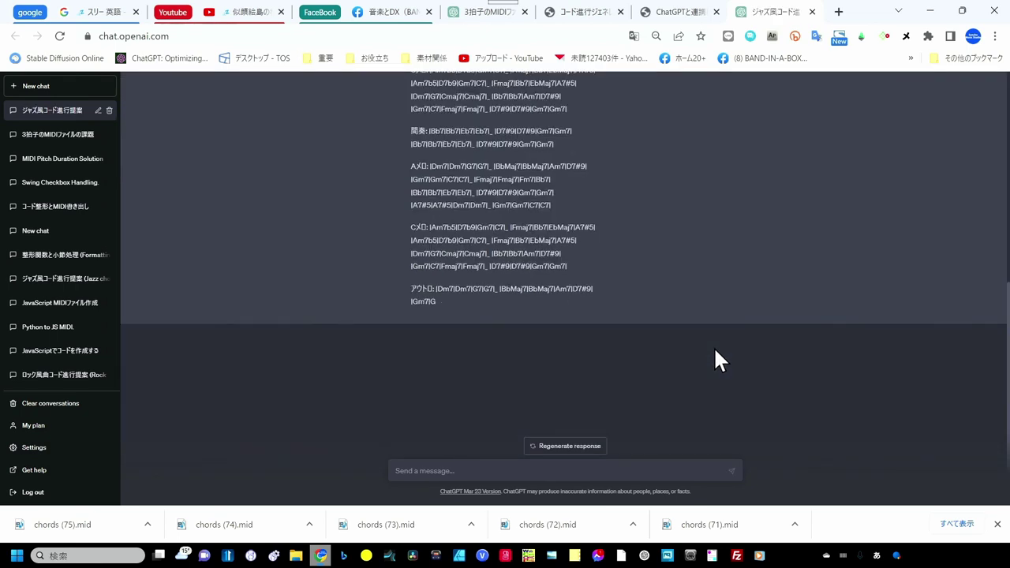
scroll(714, 350, up, 1)
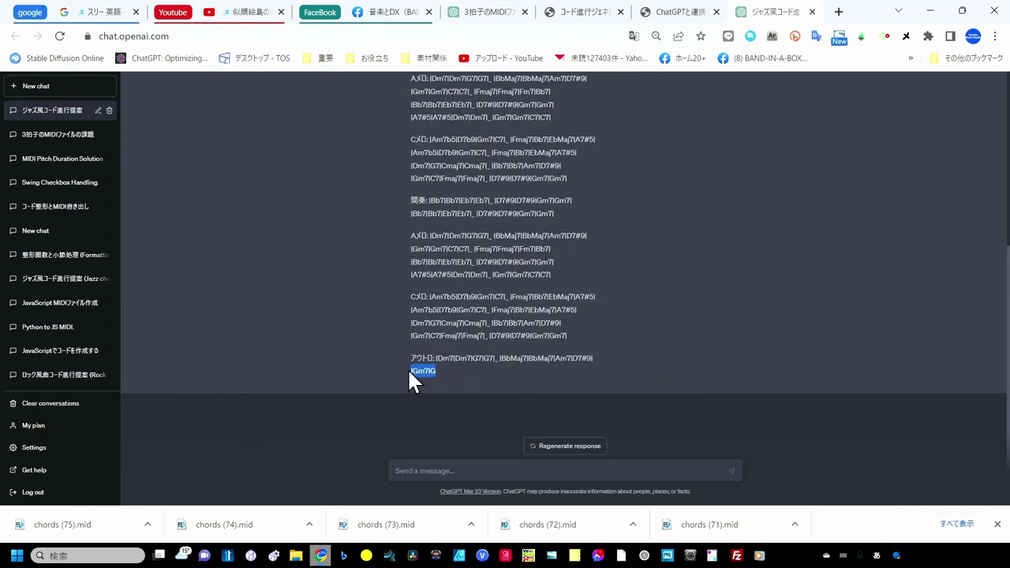
mouse_move(410, 372)
mouse_down()
mouse_move(408, 109)
mouse_move(411, 224)
mouse_up()
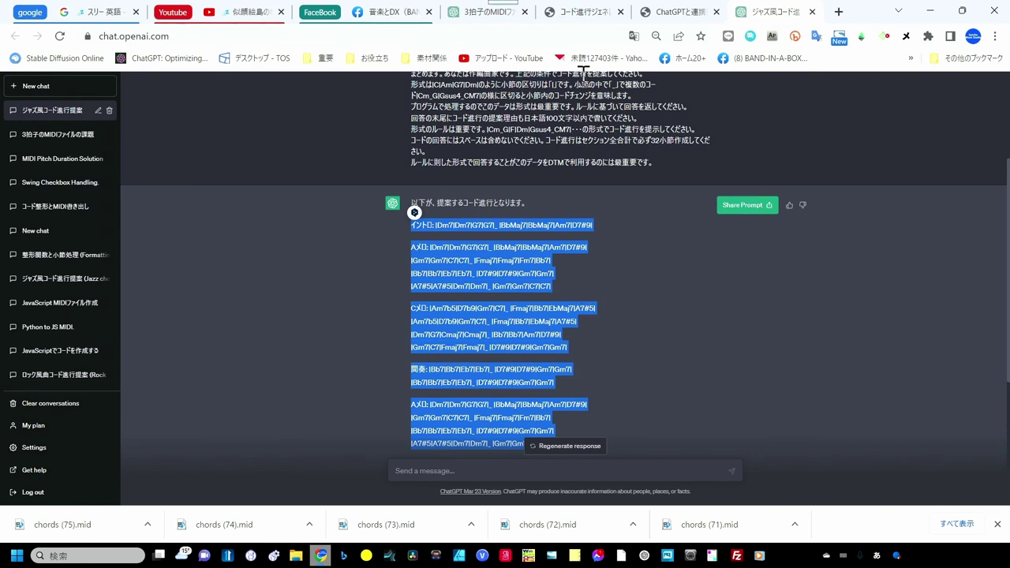
click(668, 12)
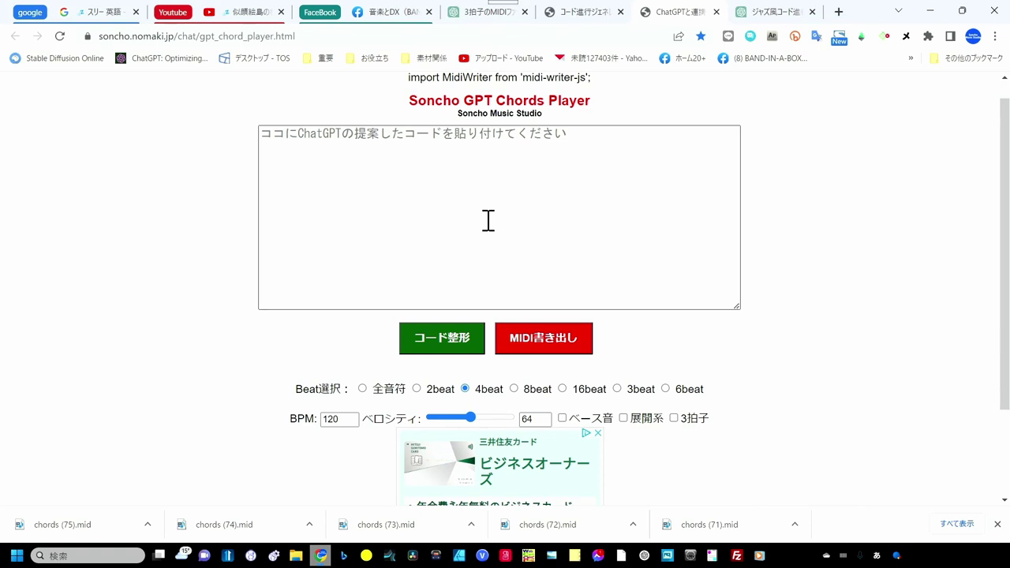
Step: Paste the ChatGPT progression into the chord box and reformat it with コード整形
click(488, 221)
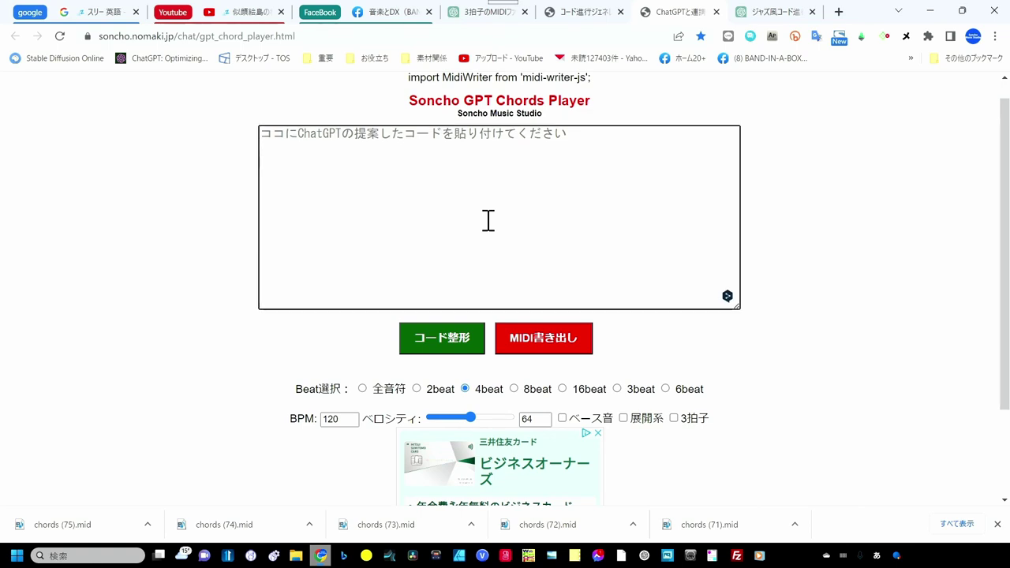
key(ctrl+v)
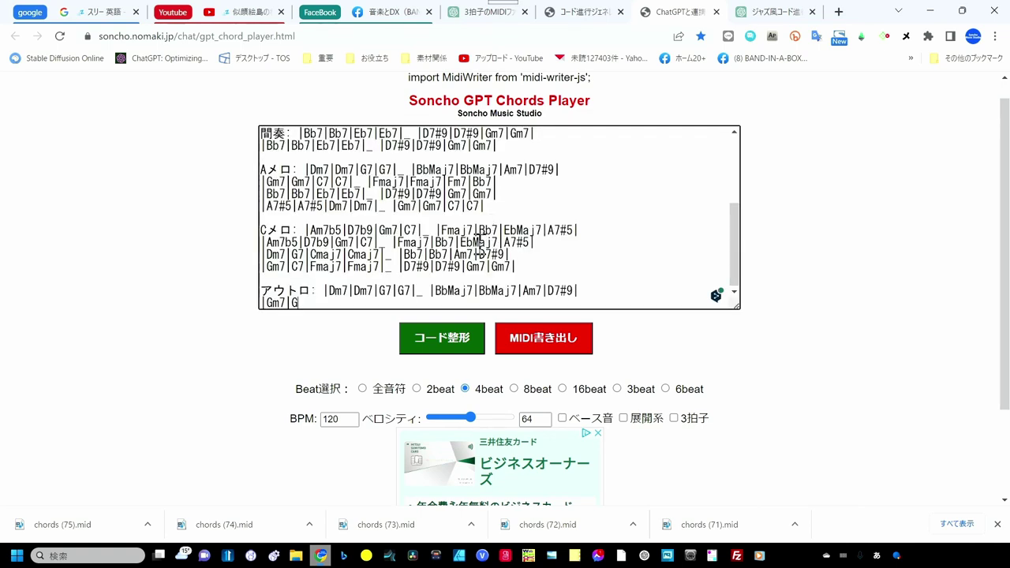
scroll(478, 246, up, 1)
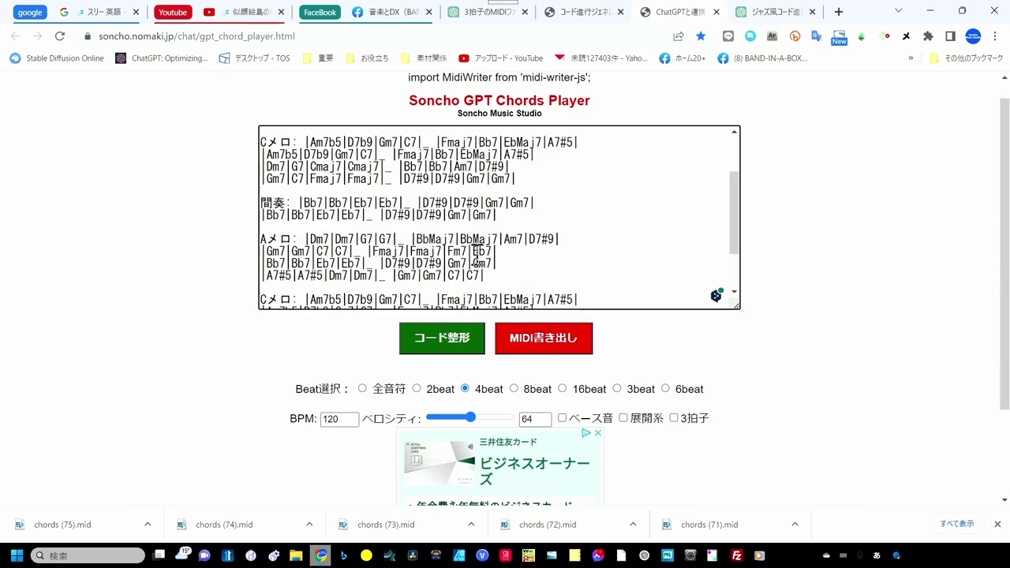
click(453, 343)
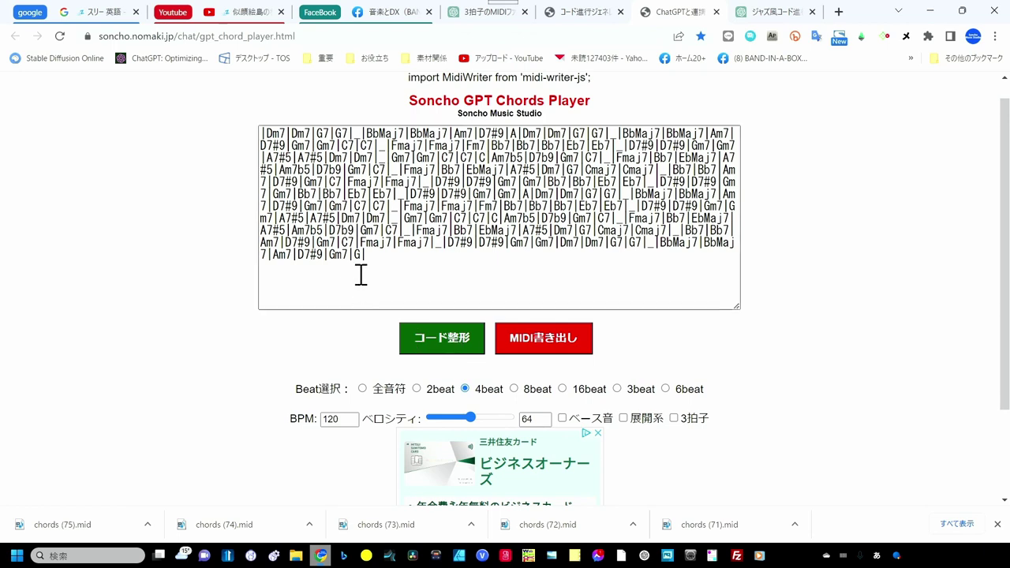
Step: Delete the stray 'A|' and '_|' characters, then select the chord text below the first line
scroll(362, 257, up, 1)
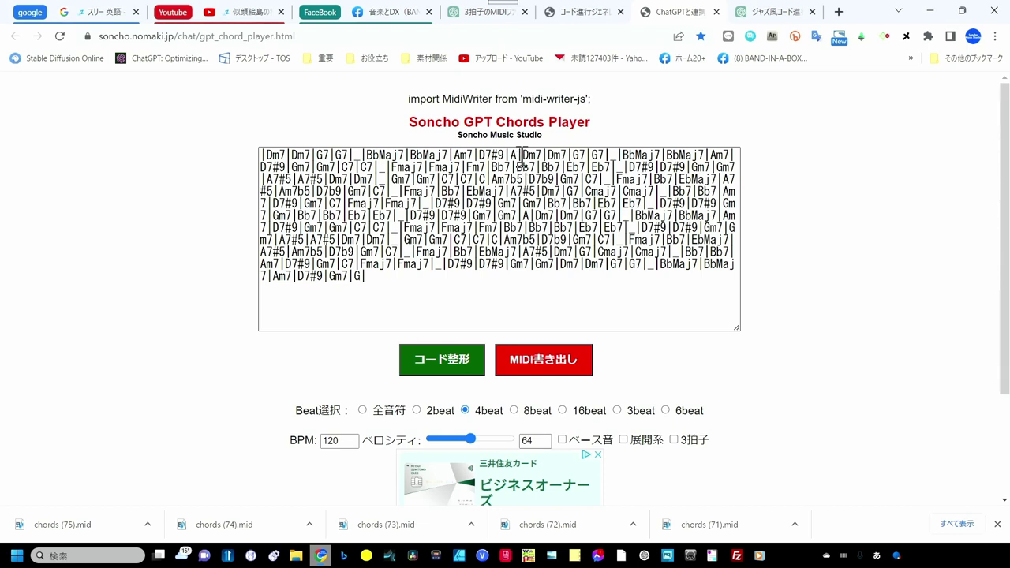
click(521, 154)
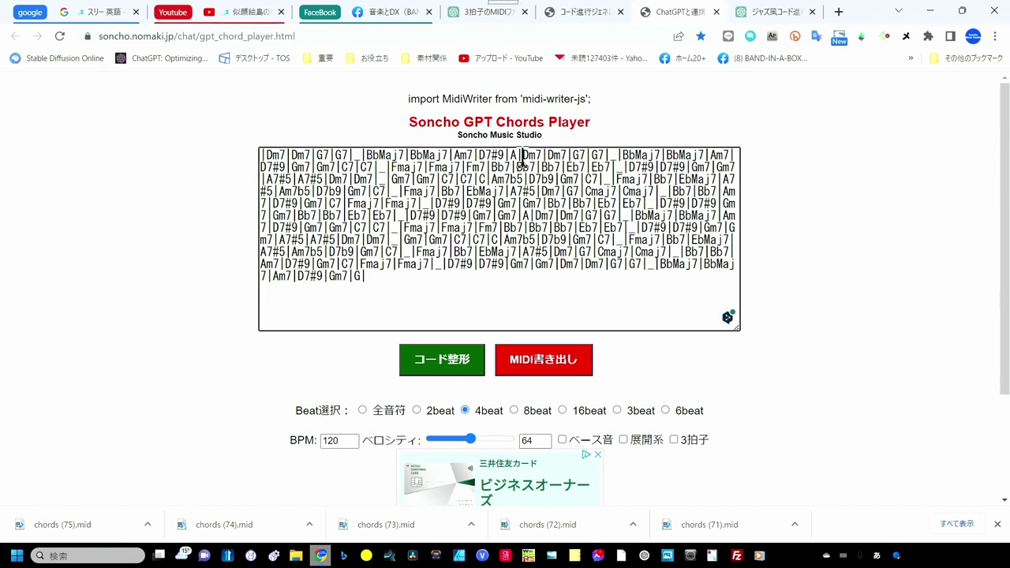
key(BackSpace)
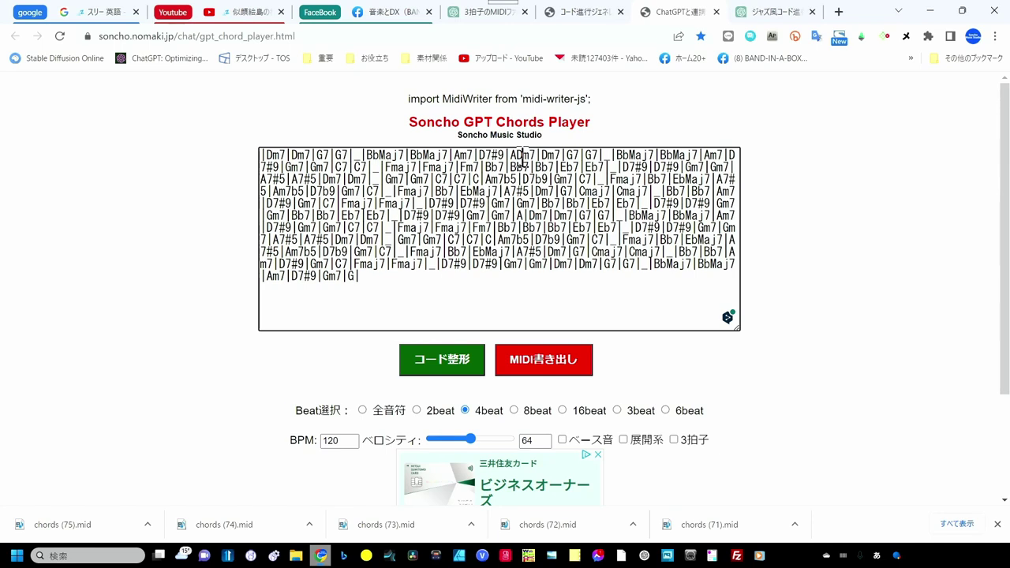
key(BackSpace)
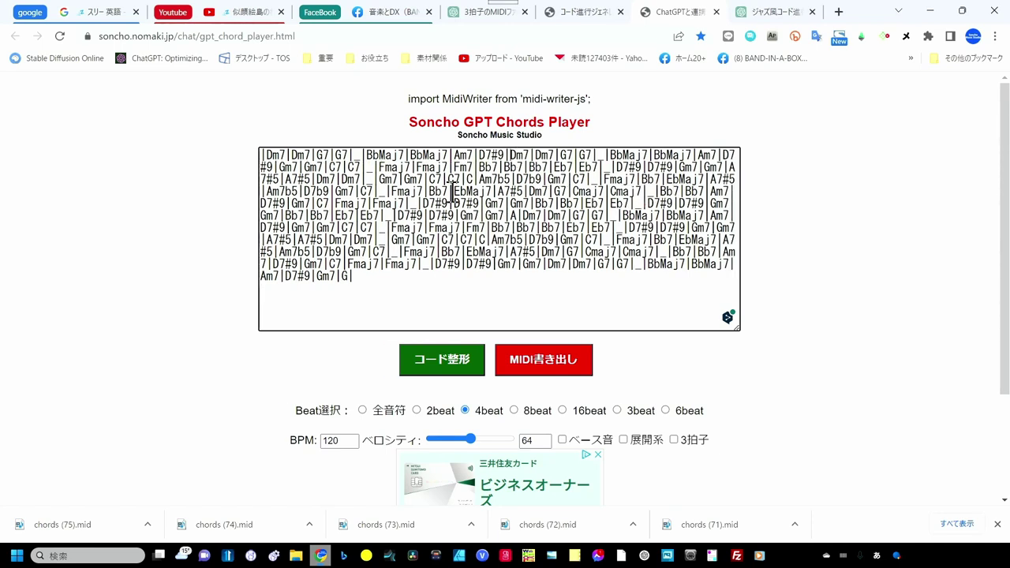
key(BackSpace)
key(BackSpace)
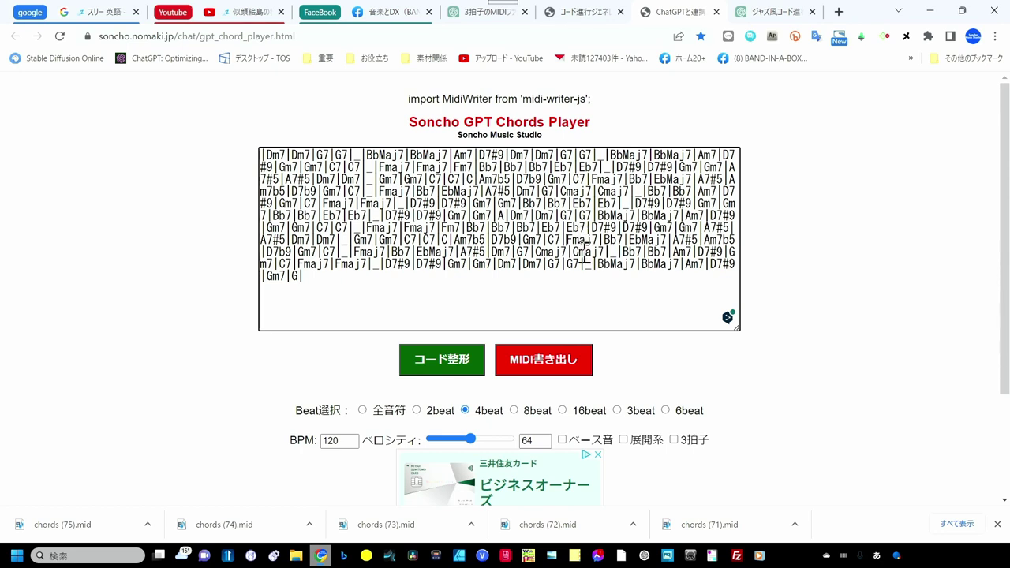
click(590, 264)
key(BackSpace)
key(BackSpace)
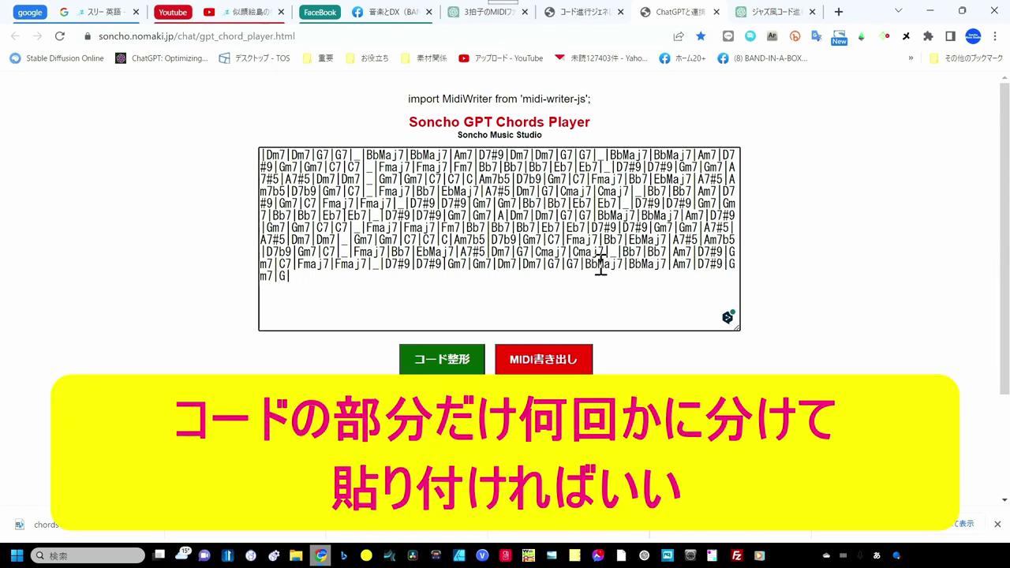
key(BackSpace)
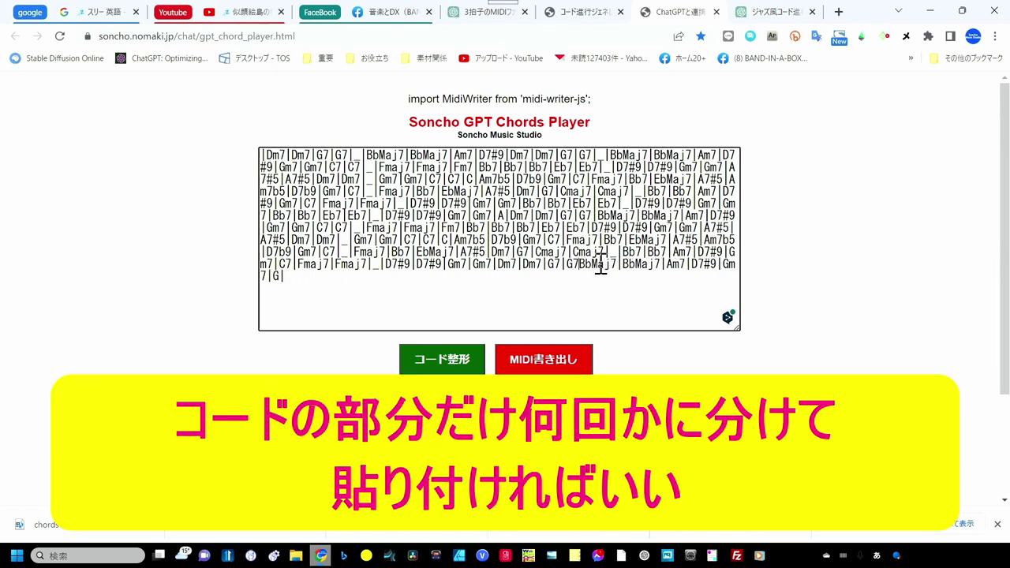
mouse_move(395, 304)
mouse_down()
mouse_move(260, 256)
mouse_move(260, 172)
mouse_up()
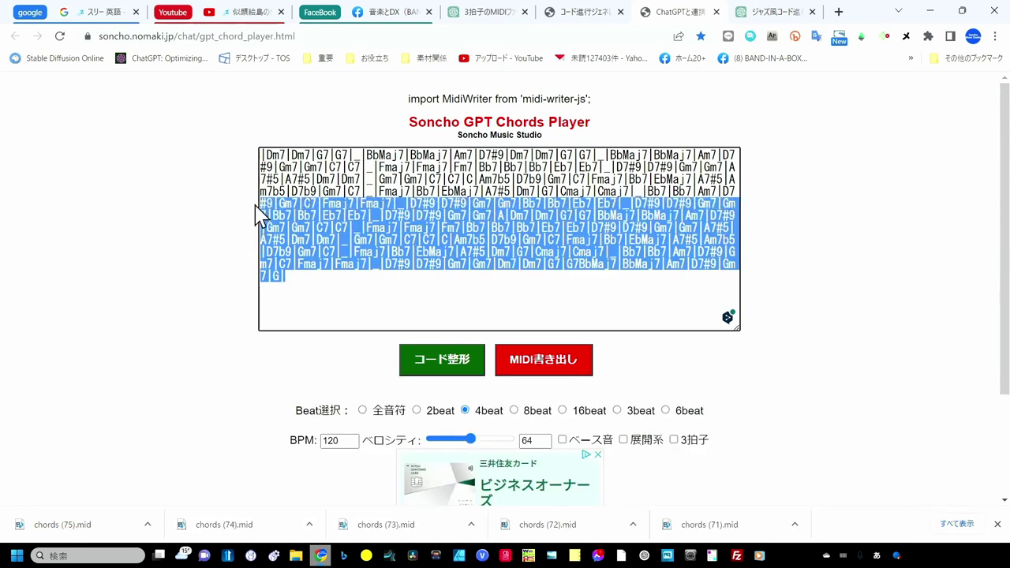
Step: Keep only the first chord line without _| placeholders, reformat it, and switch to 3拍子 (3beat)
key(Delete)
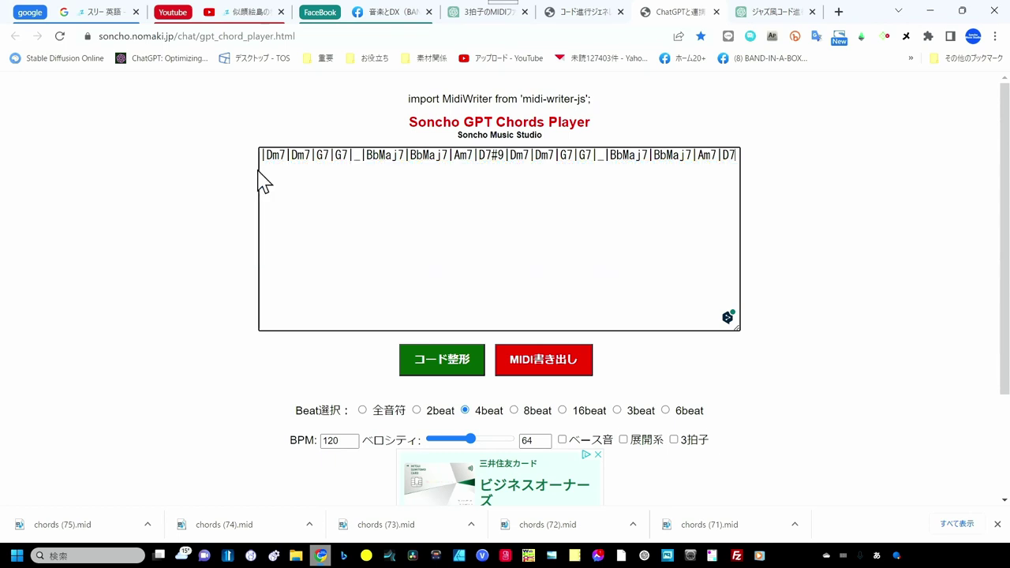
click(363, 162)
key(Delete)
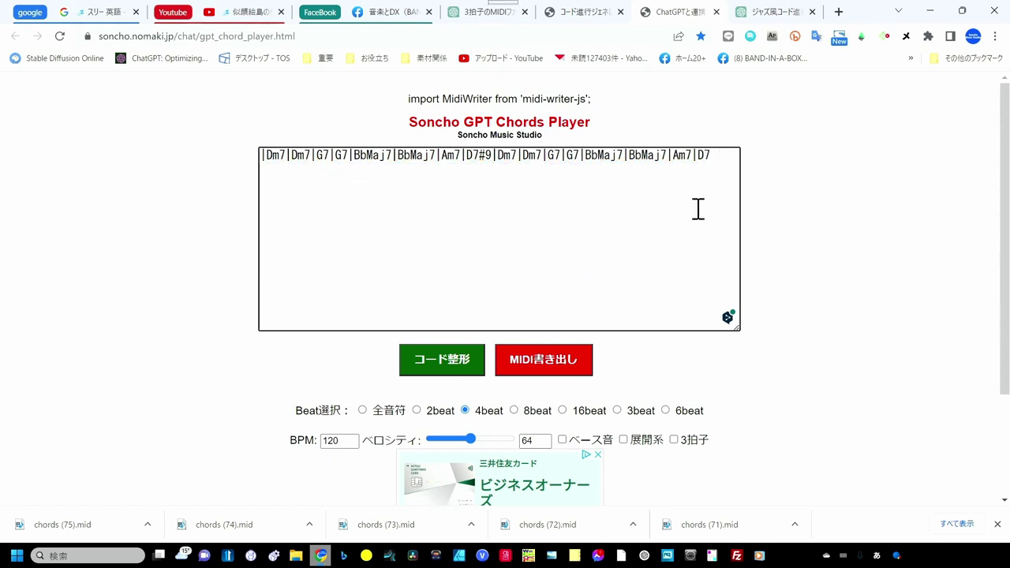
click(458, 374)
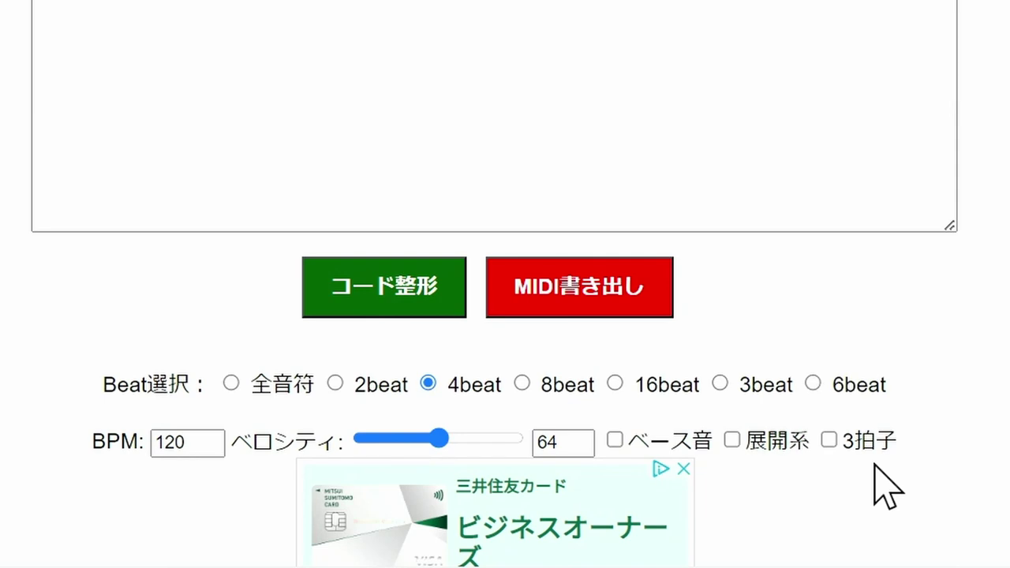
click(830, 441)
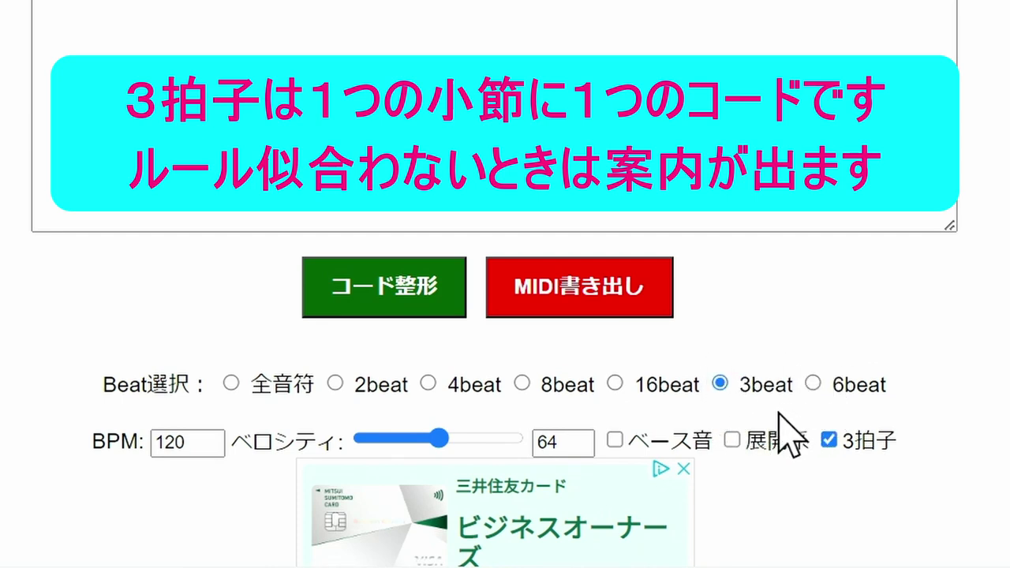
Step: Choose 8beat, enable ベース音 and 展開系, and raise velocity from 64 to 82
click(523, 383)
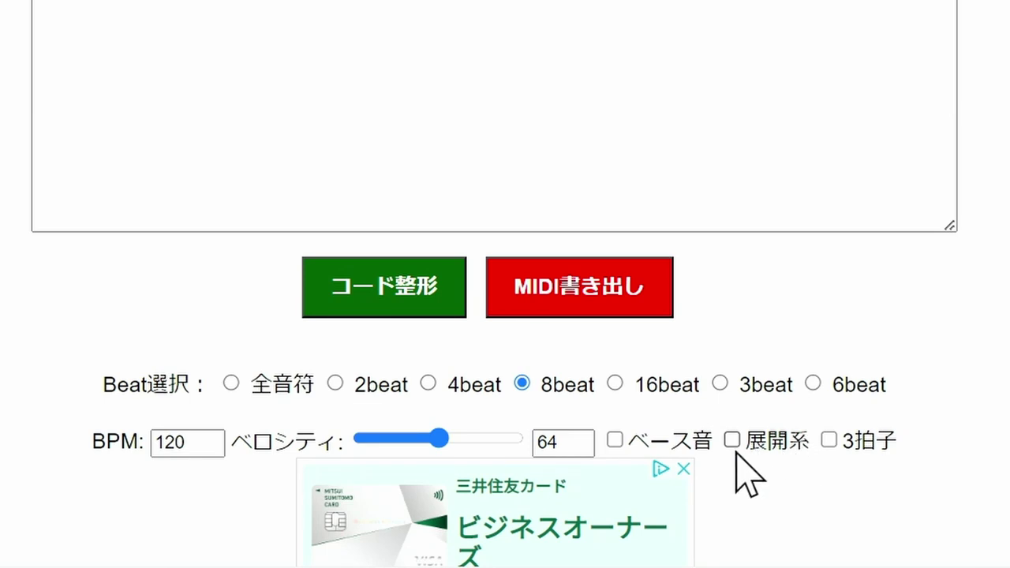
click(614, 440)
click(732, 439)
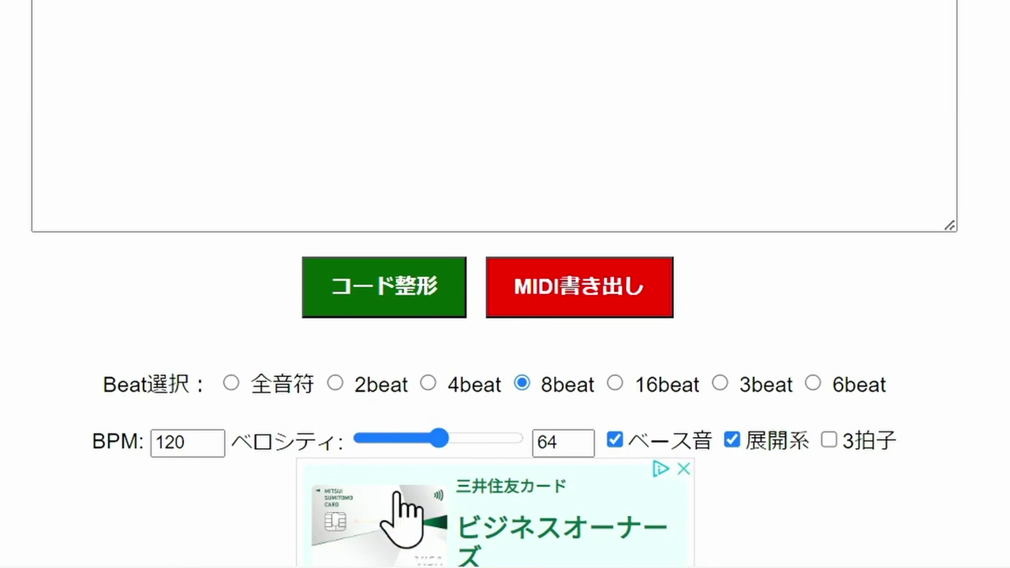
drag(439, 442, 463, 444)
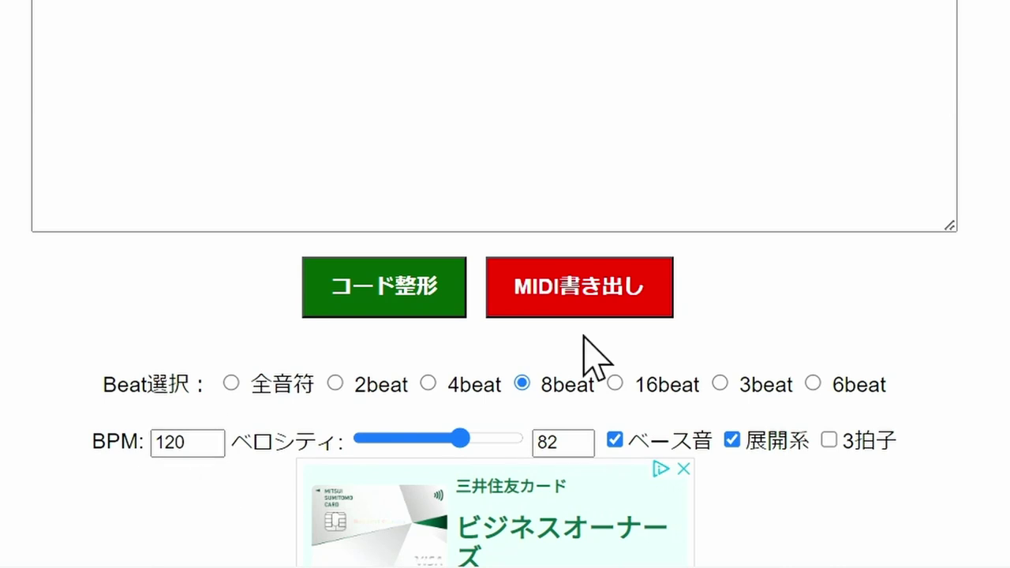
Step: Export the progression with MIDI書き出し and save it as chords (76).mid in sampleMIDI
click(587, 290)
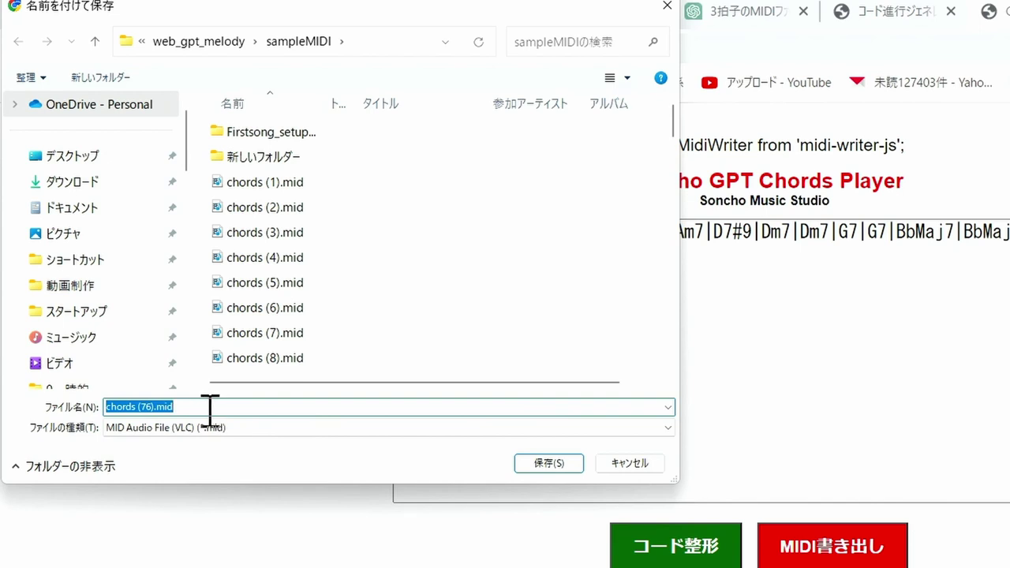
click(564, 467)
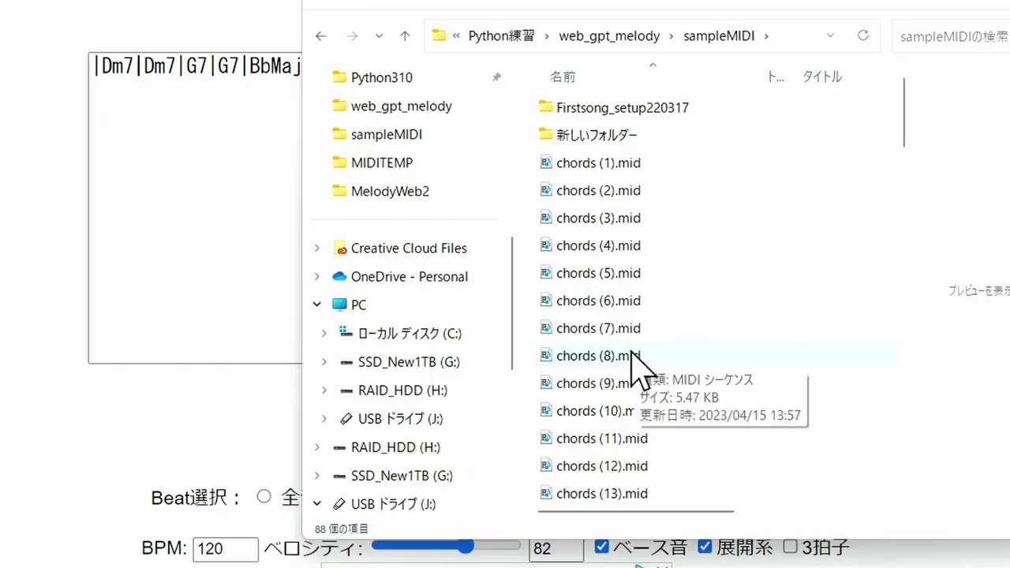
Step: Scroll the sampleMIDI file list and select chords (76).mid
scroll(631, 353, down, 3)
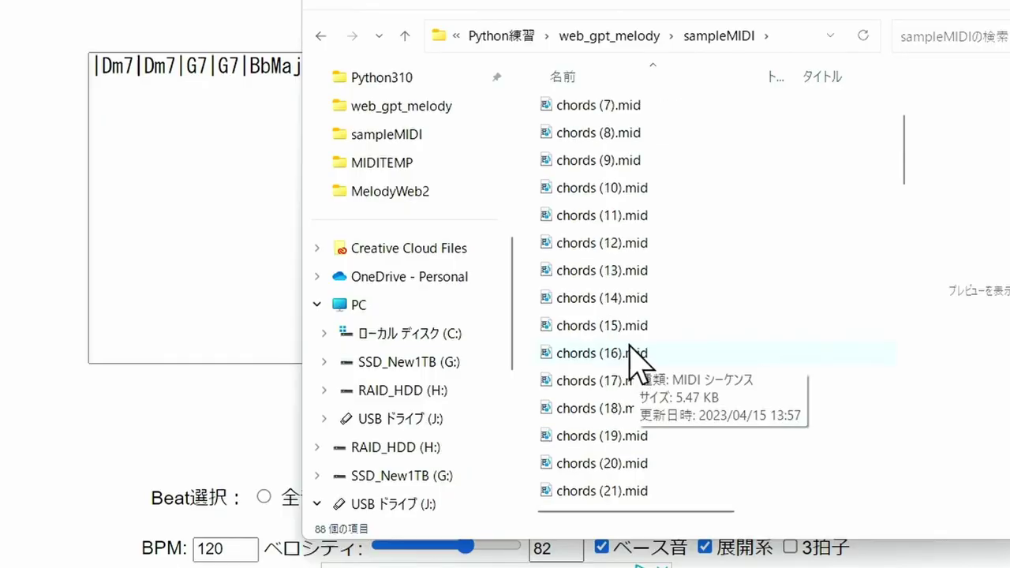
scroll(630, 350, down, 4)
scroll(631, 353, down, 5)
scroll(630, 352, down, 4)
scroll(630, 352, down, 5)
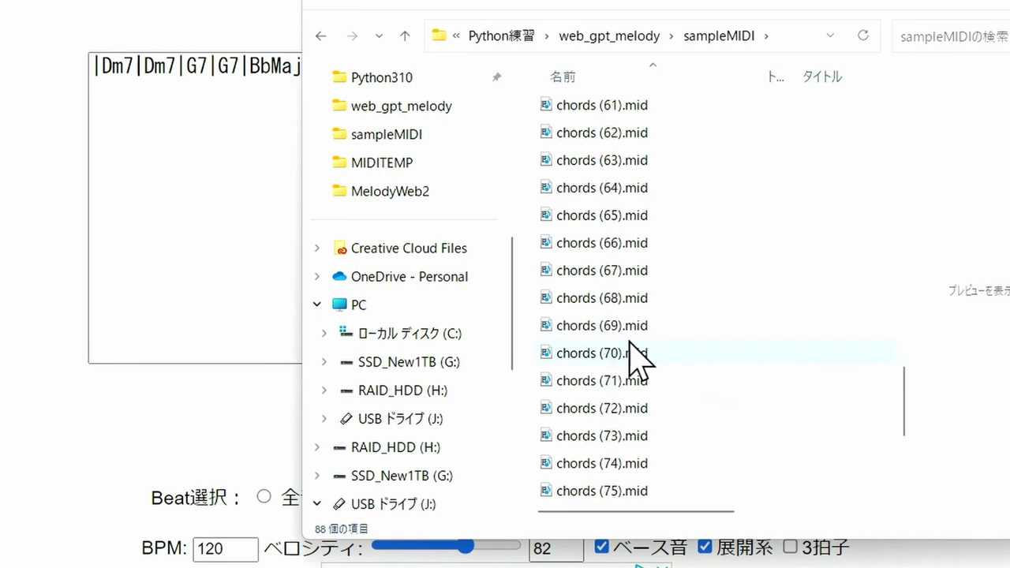
scroll(630, 352, down, 4)
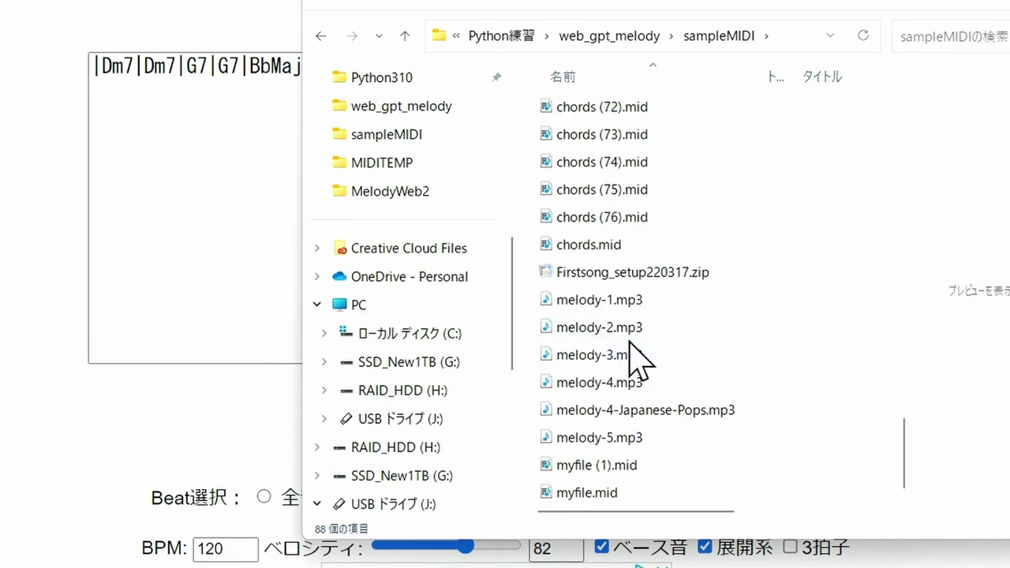
click(608, 224)
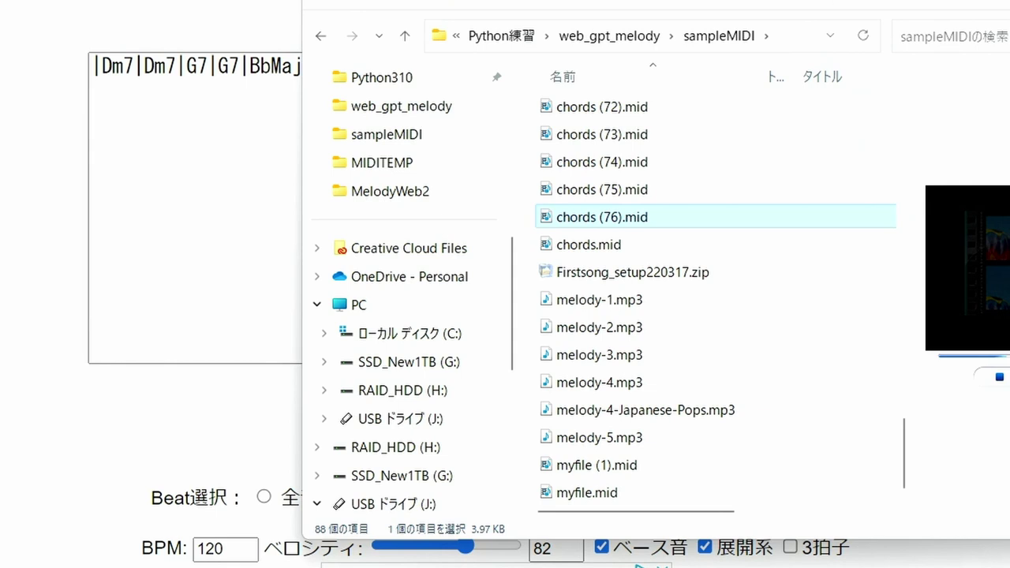
Step: Drag the sampleMIDI Explorer window further to the right
mouse_move(846, 2)
mouse_down()
mouse_move(1001, 6)
mouse_move(978, 110)
mouse_up()
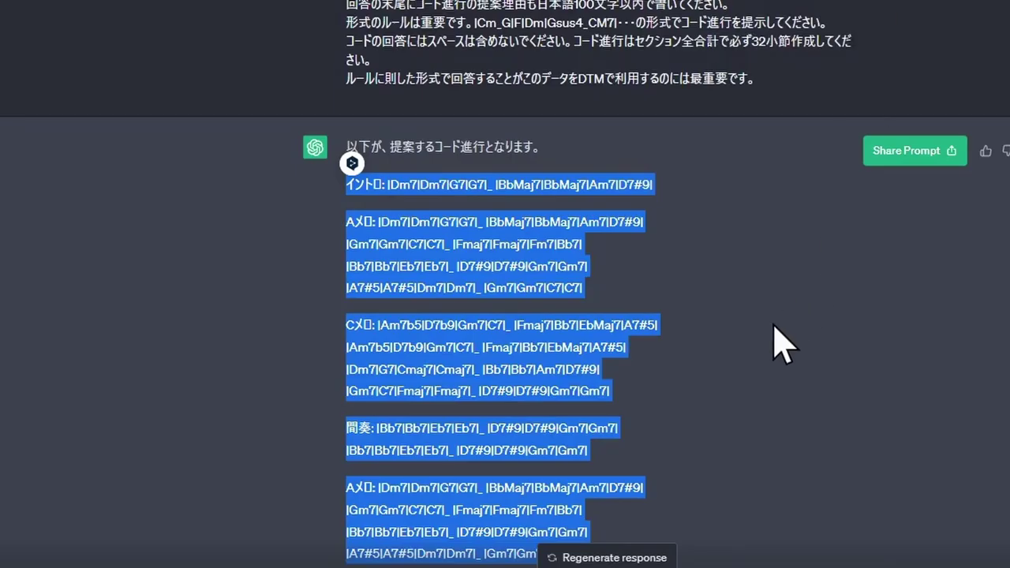
Step: Scroll the ChatGPT chord answer down to the アウトロ outro, selecting part of the fourth C-melody line
click(770, 322)
scroll(771, 322, down, 3)
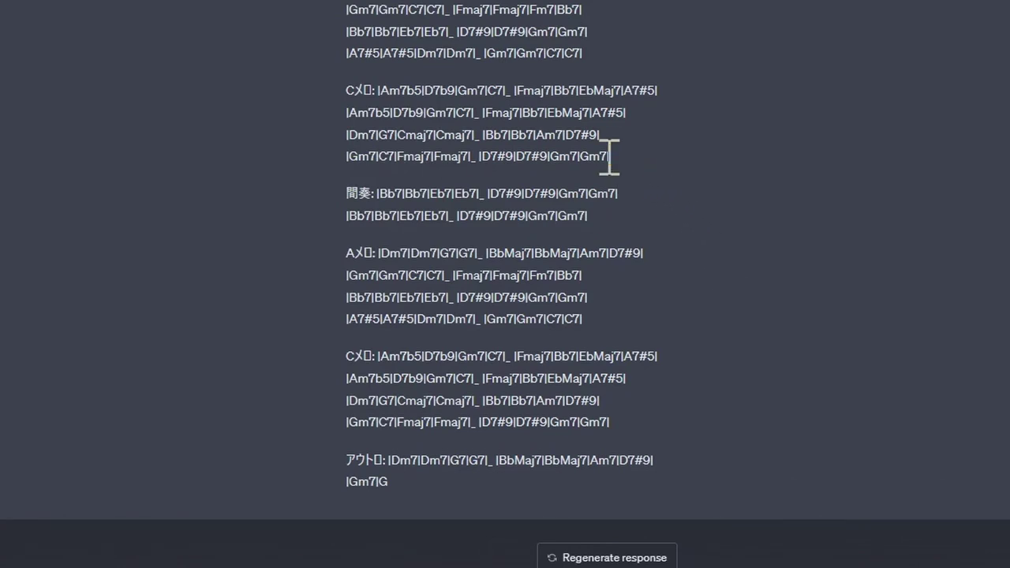
drag(609, 157, 381, 156)
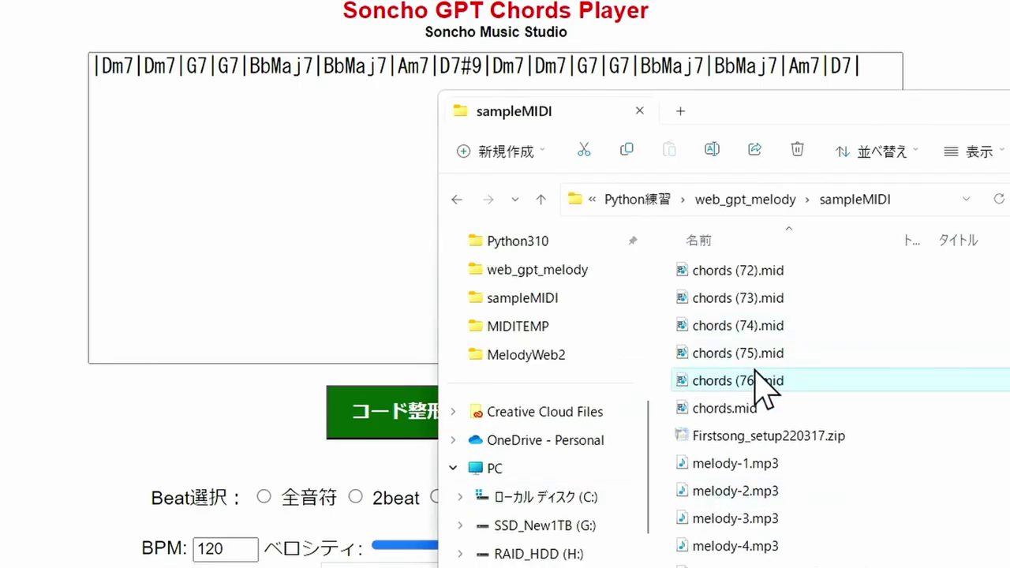
Step: Delete both old chord events on CH1 and drop chords (76).mid onto CH1 at bar 1
drag(855, 126, 1008, 0)
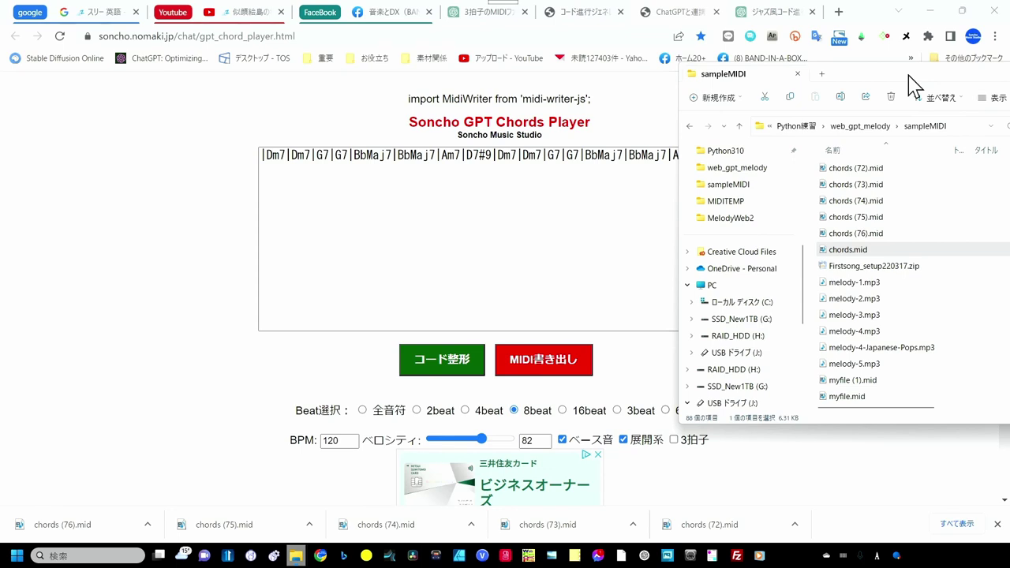
click(392, 556)
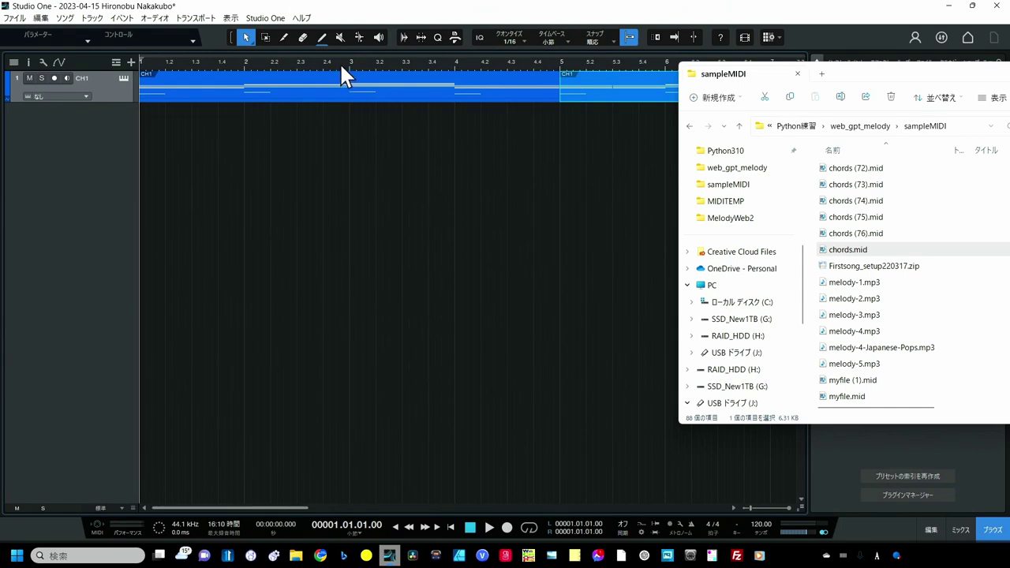
key(w)
key(w)
key(w)
key(w)
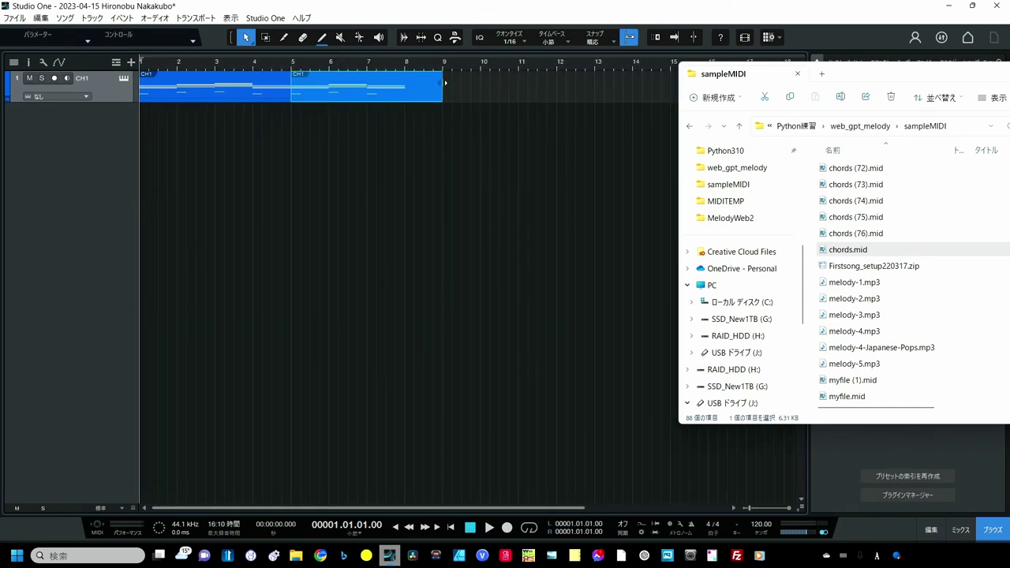
click(456, 79)
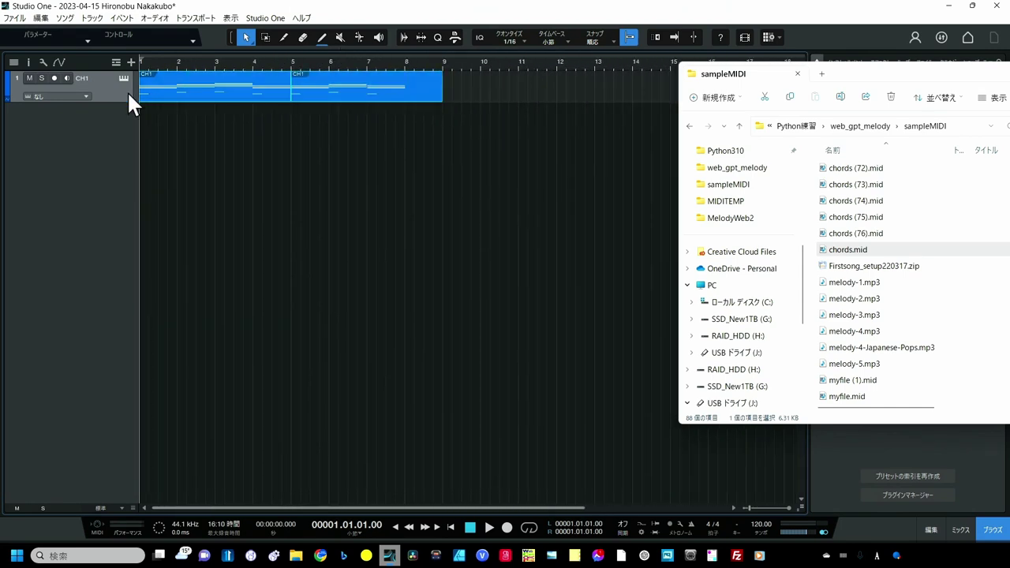
key(Delete)
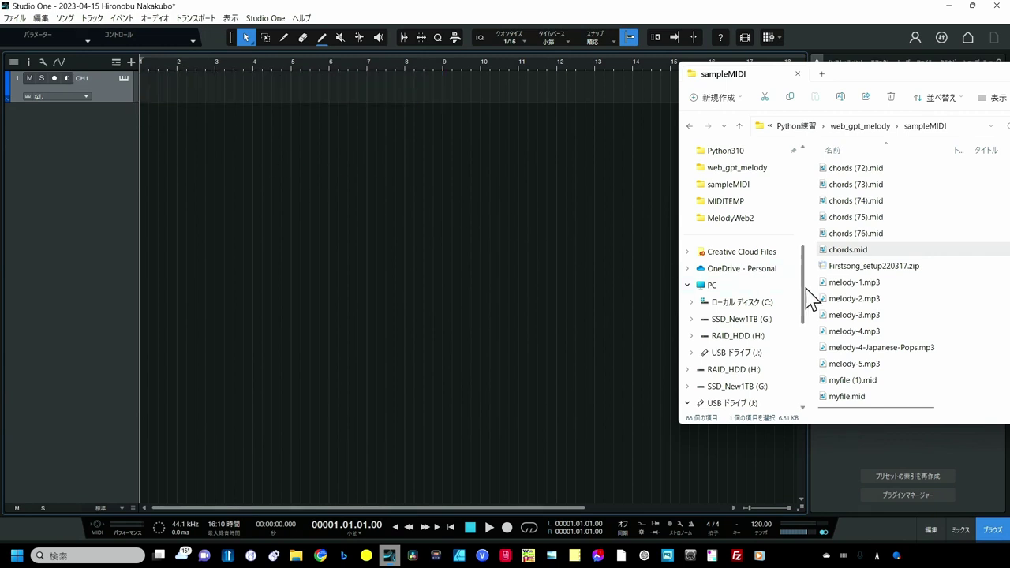
click(858, 236)
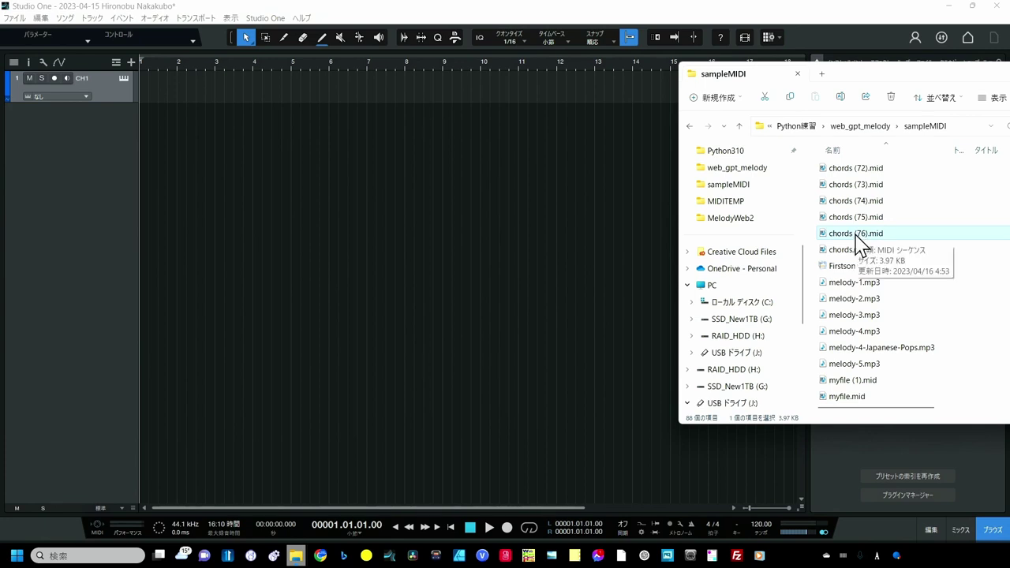
mouse_move(858, 237)
mouse_down()
mouse_move(316, 168)
mouse_move(158, 87)
mouse_up()
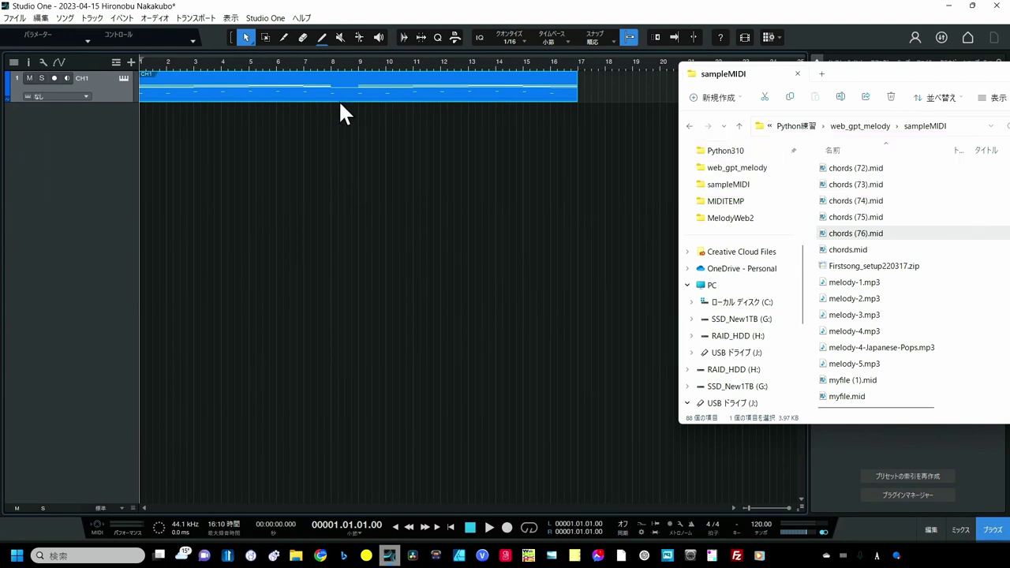
Step: In the note editor, transpose the low single notes of chords (76).mid up two octaves
double_click(348, 88)
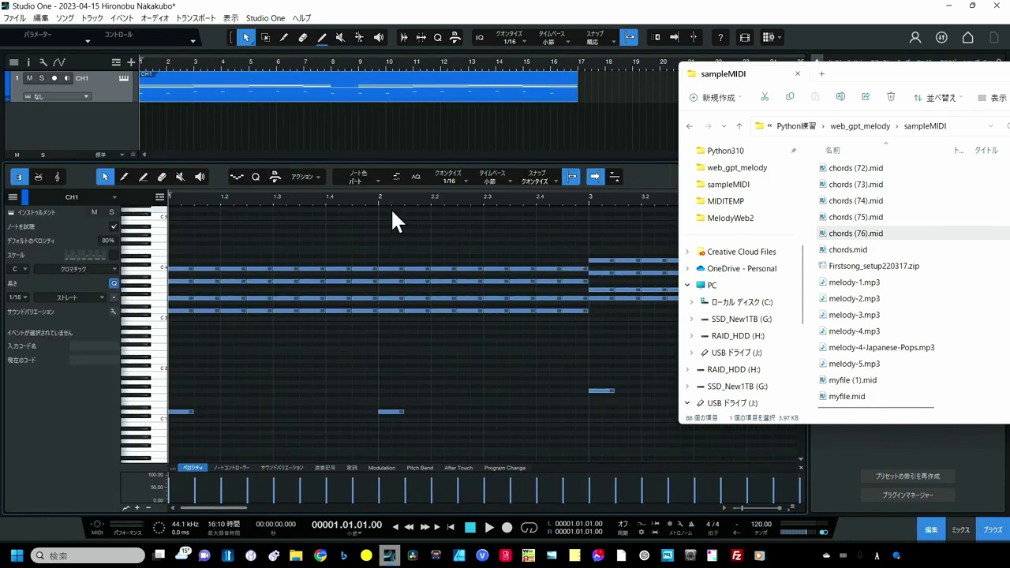
key(f)
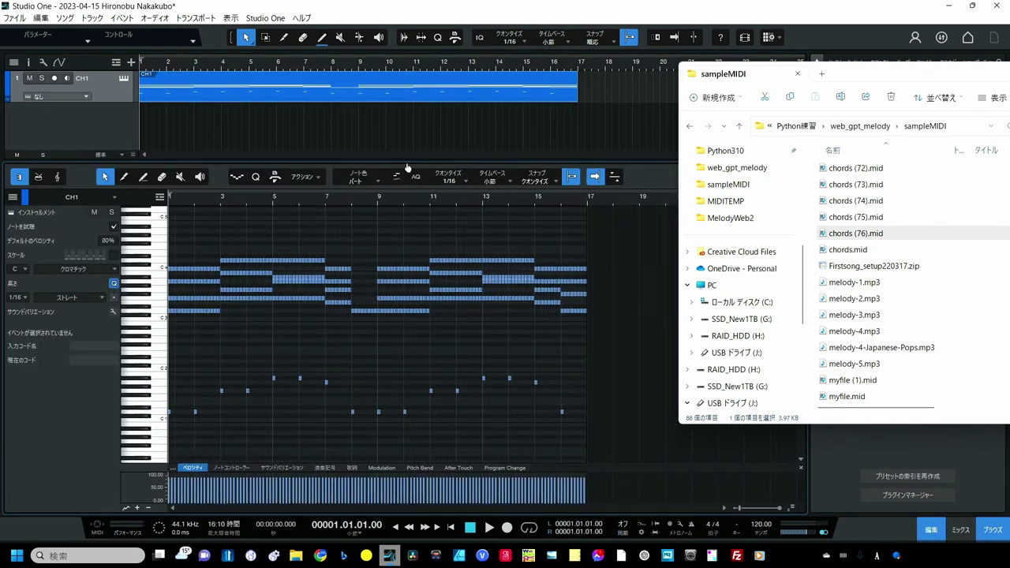
drag(602, 338, 101, 458)
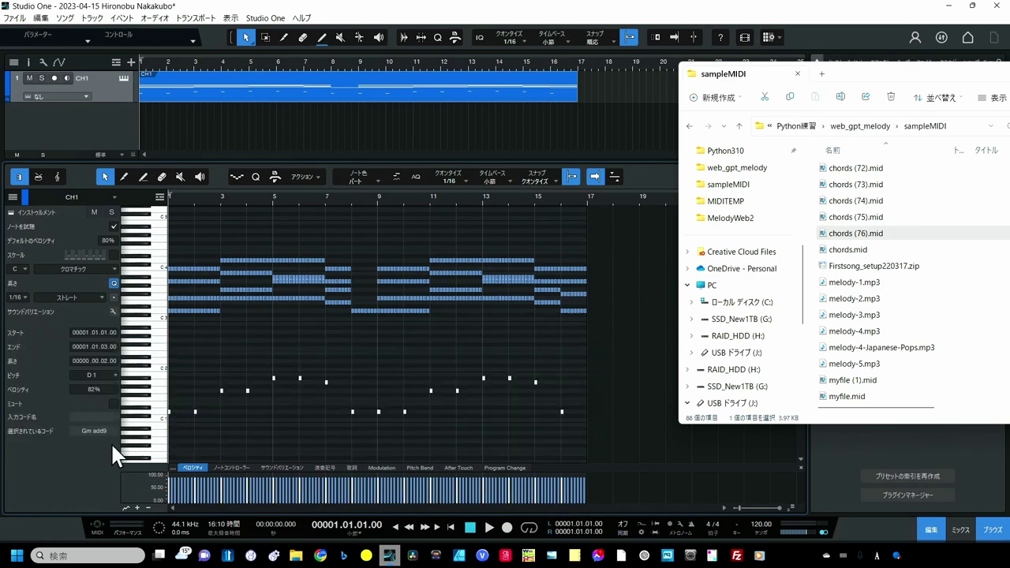
key(shift+Up)
key(shift+Up)
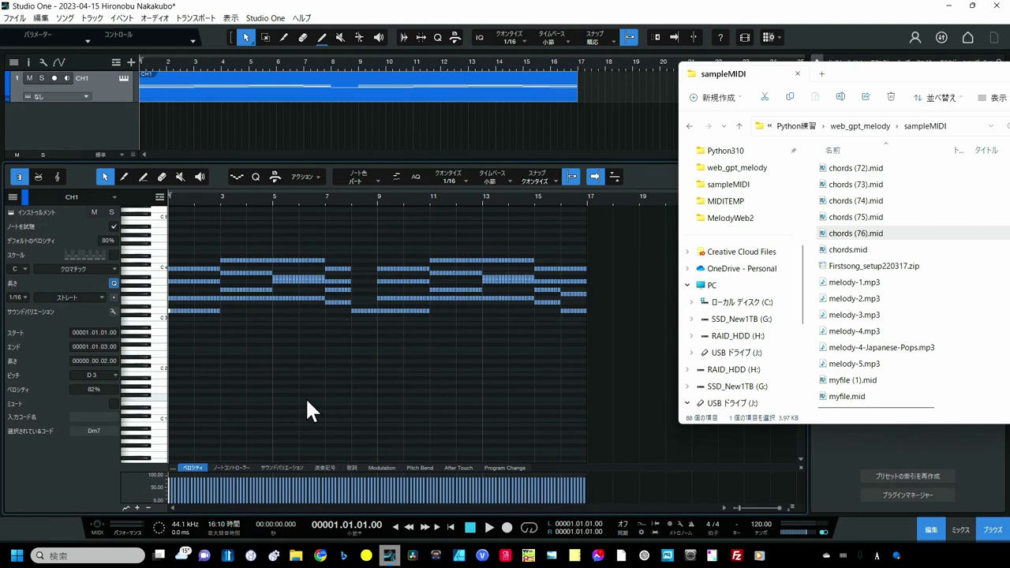
click(351, 342)
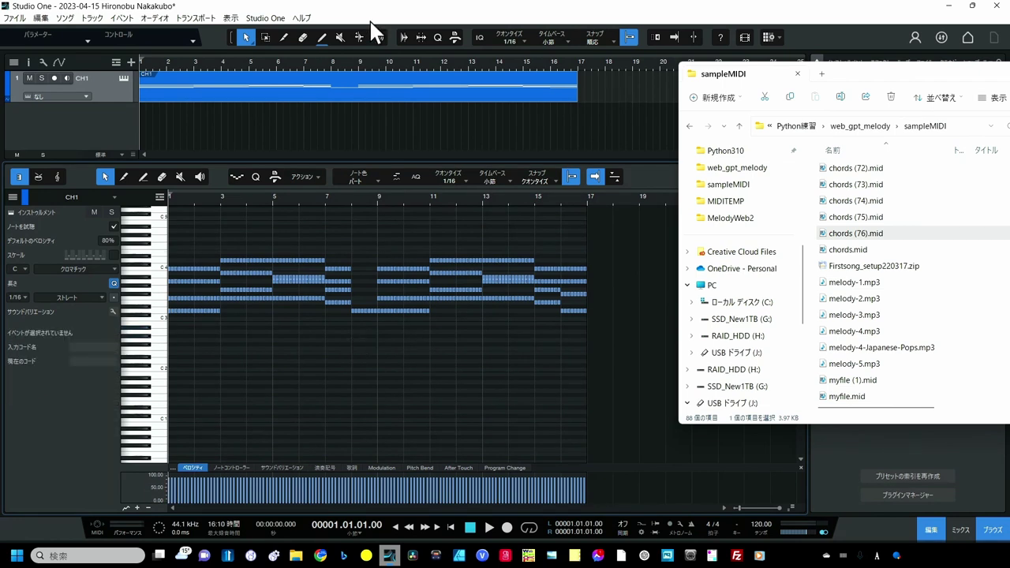
click(283, 37)
scroll(344, 71, up, 3)
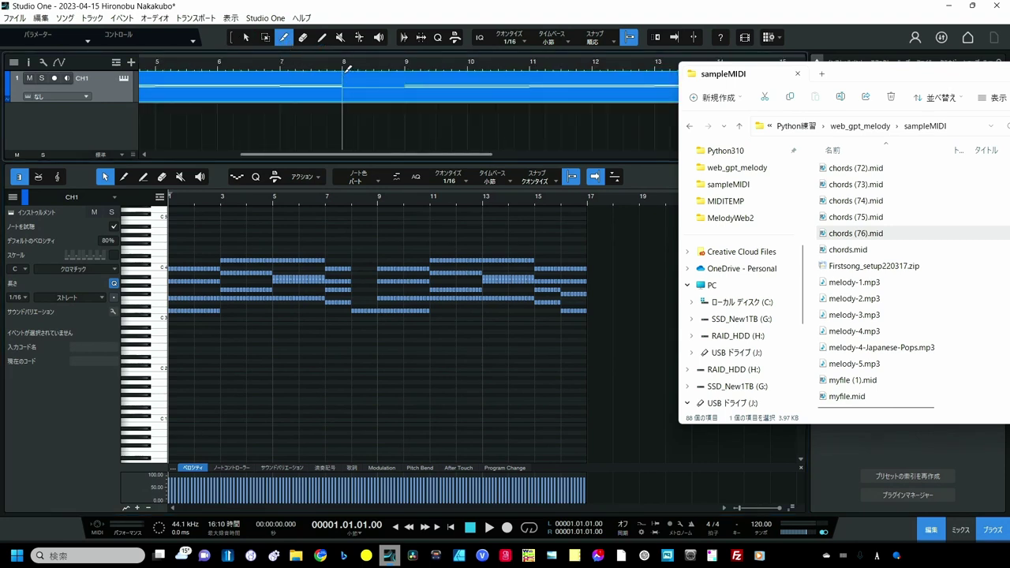
Step: Split the CH1 part at bars 8 and 9 and ripple-delete the piece between them
click(344, 71)
click(404, 75)
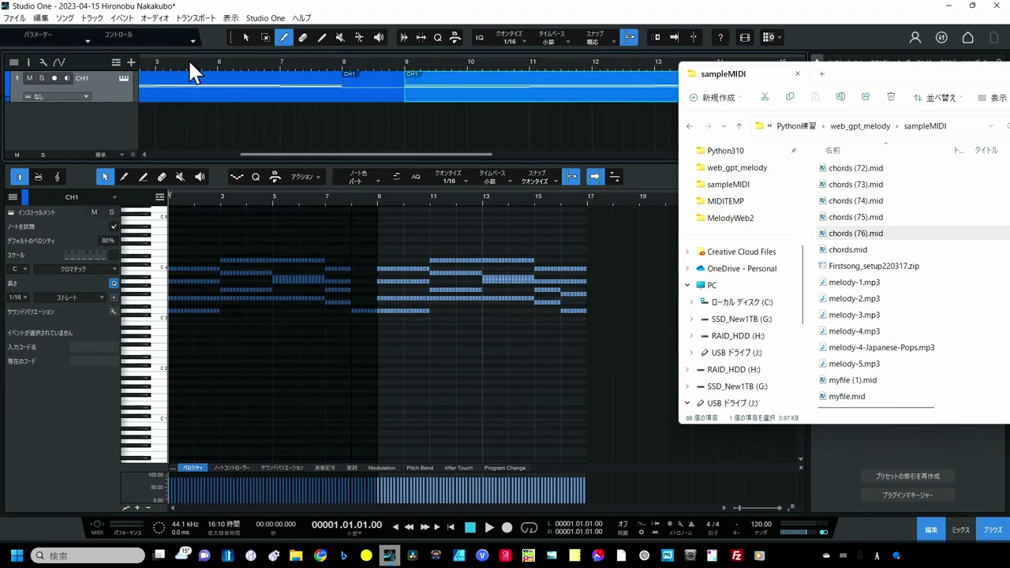
click(246, 37)
key(Left)
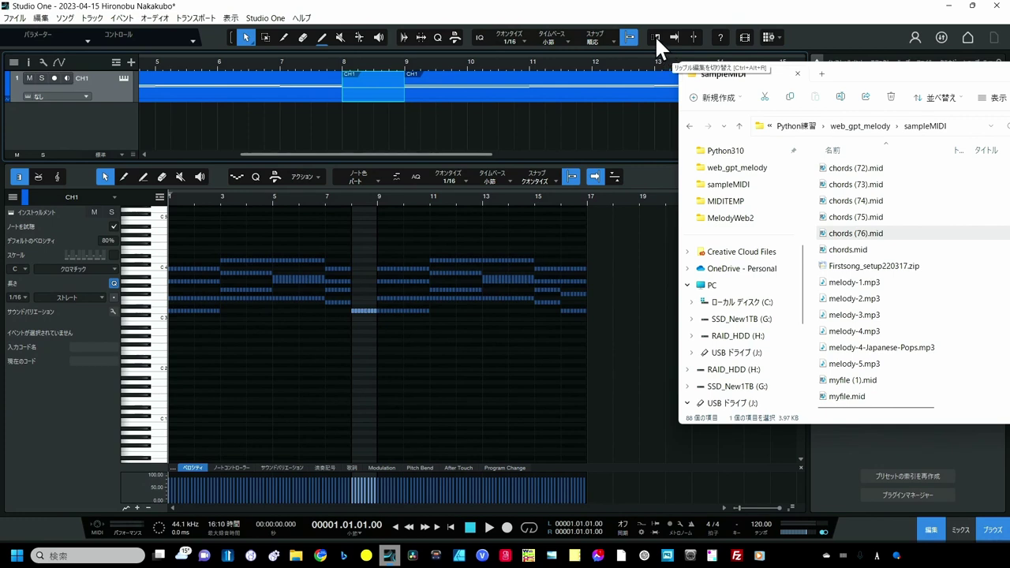
click(655, 36)
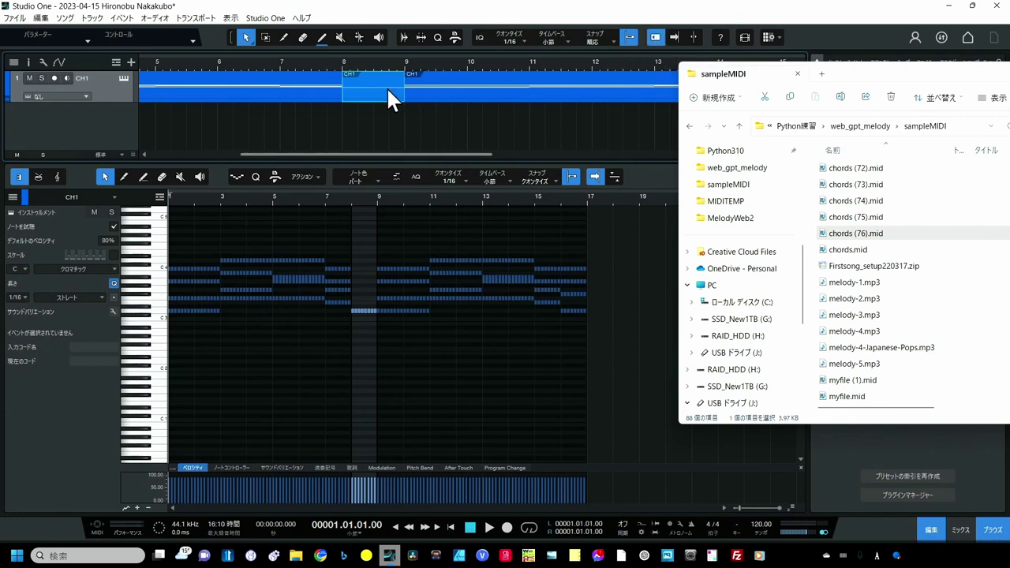
key(Delete)
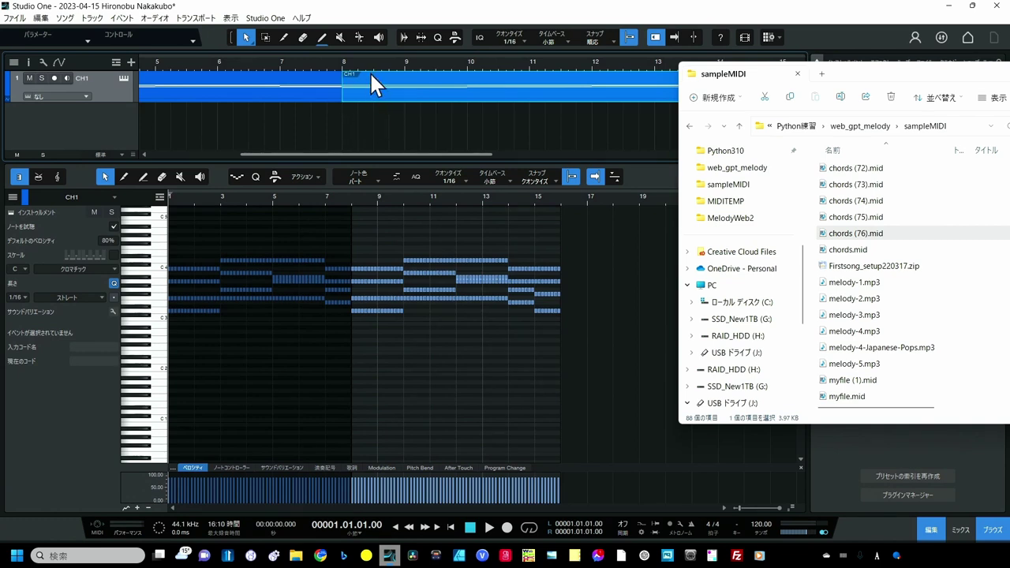
key(z)
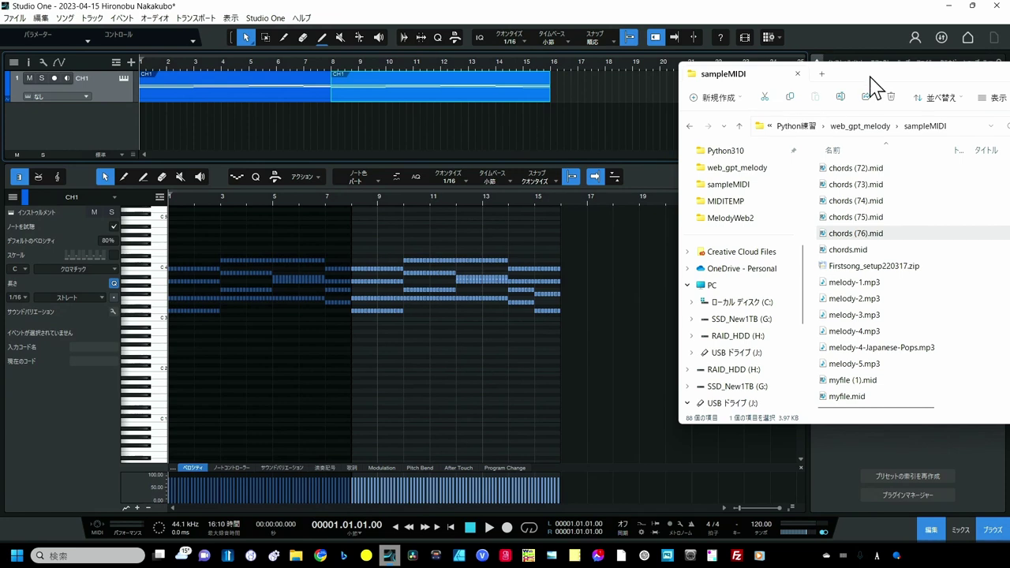
drag(875, 79, 460, 269)
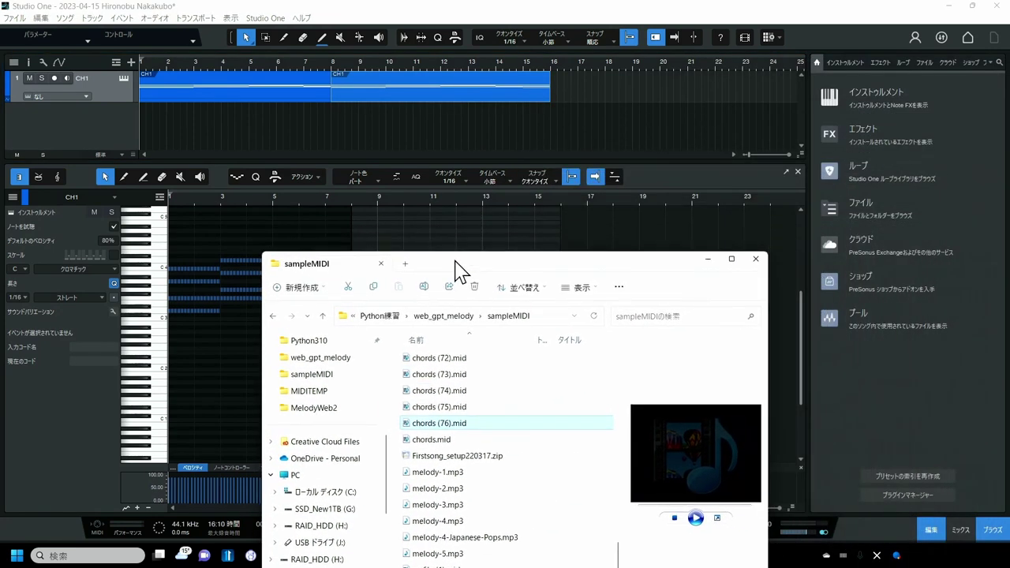
Step: Load UJAM VG-SPARKLE2 from the instrument browser onto track CH1
click(868, 97)
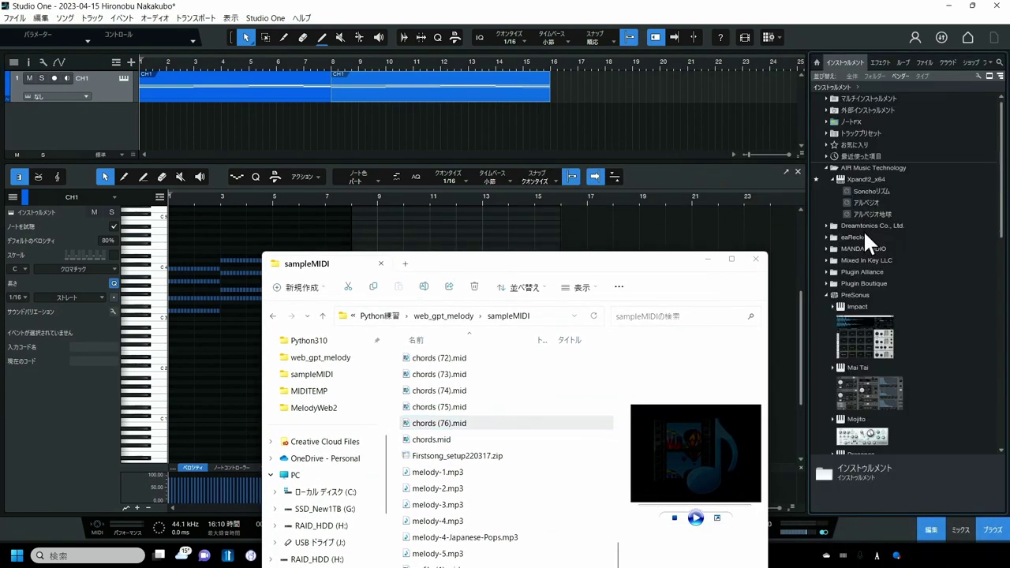
scroll(858, 308, down, 10)
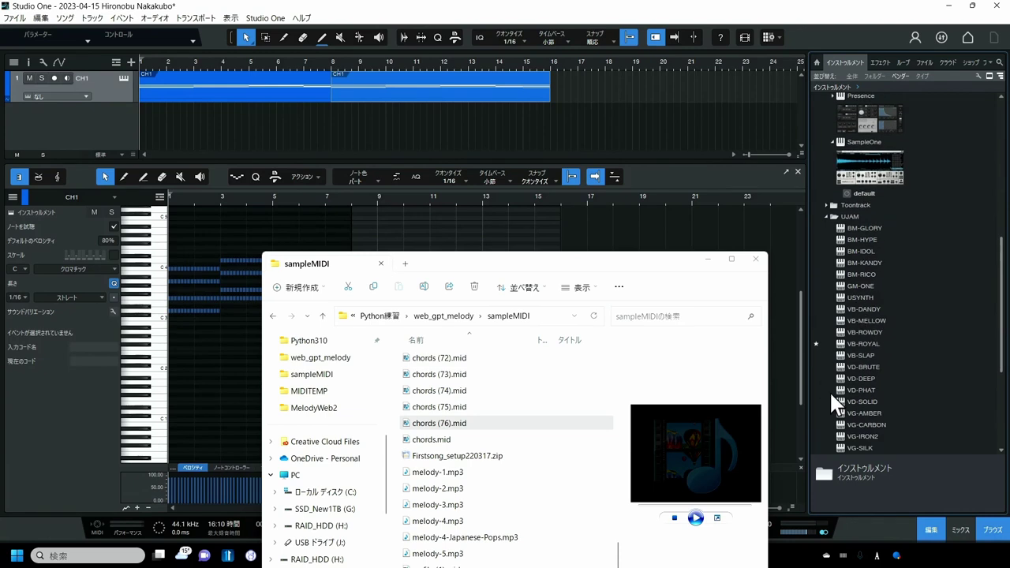
scroll(834, 403, down, 1)
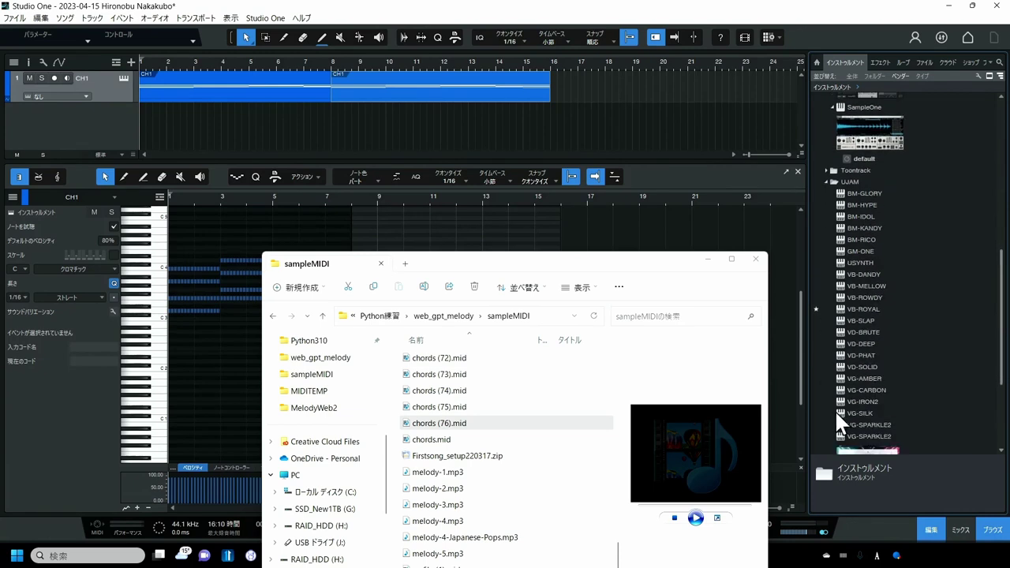
scroll(836, 410, down, 1)
click(855, 404)
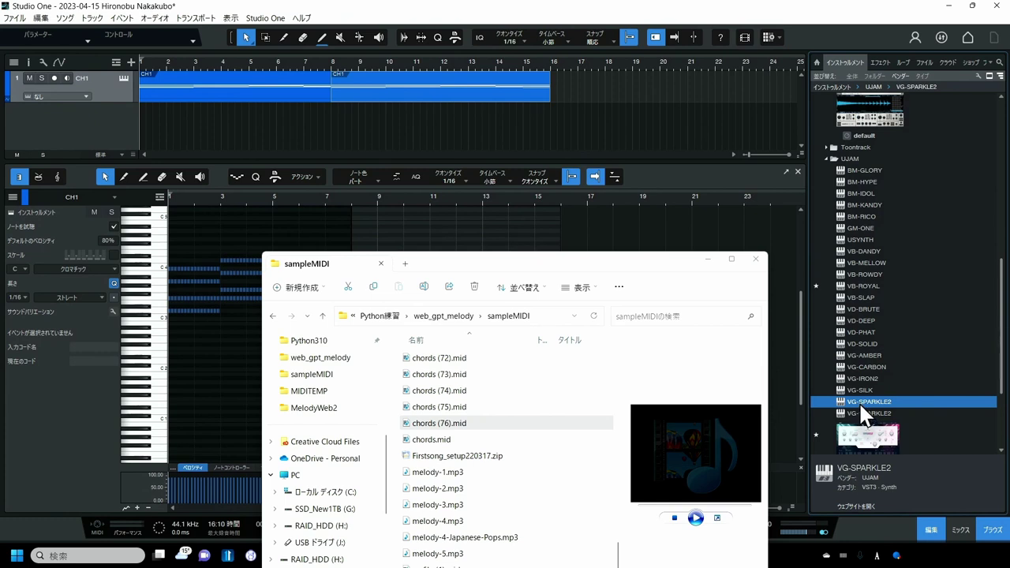
double_click(858, 402)
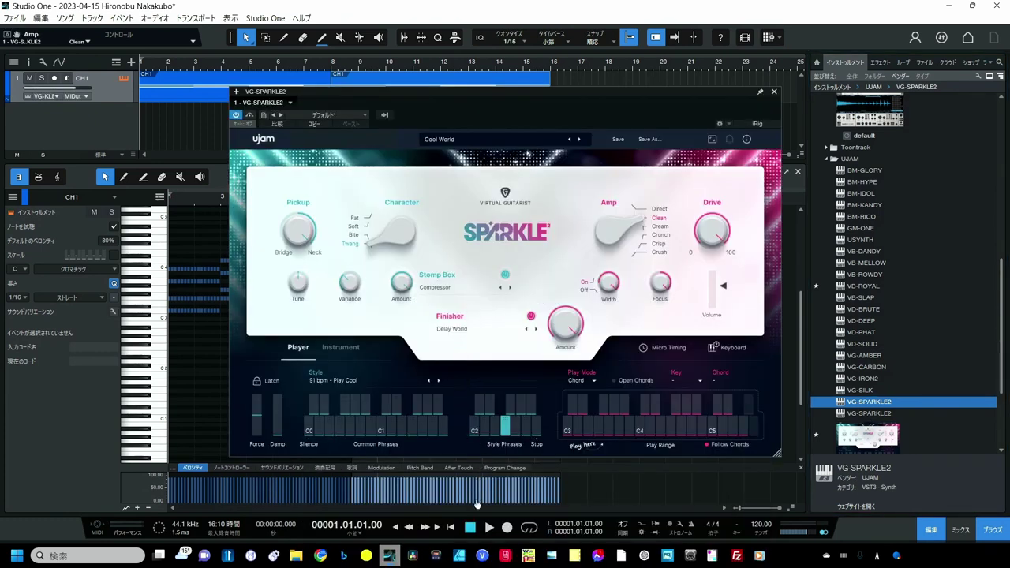
Step: Play the chords and step Sparkle's style past 104 bpm - Keep Smiling to 107 bpm - Only Made For Me
click(489, 530)
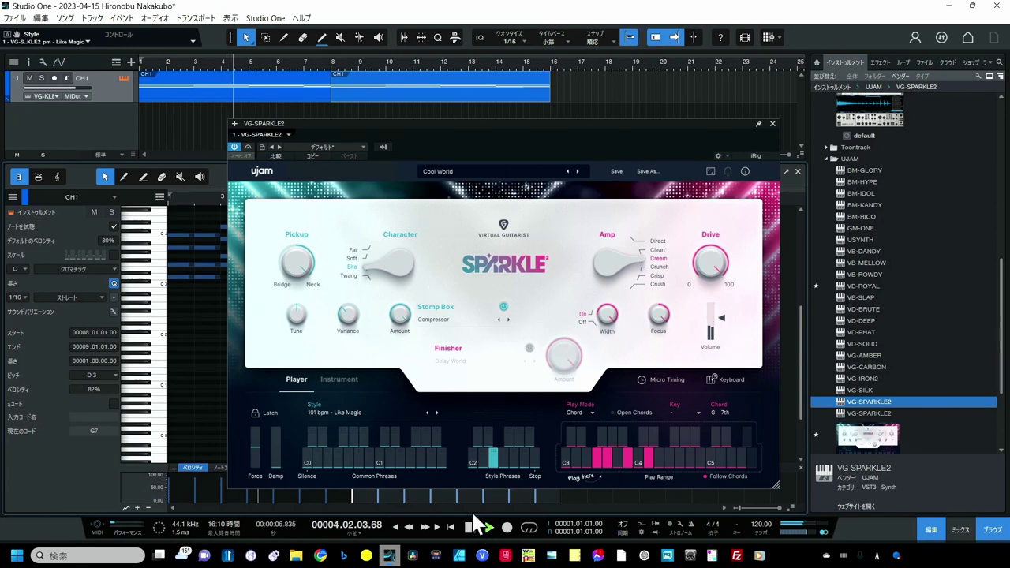
click(435, 412)
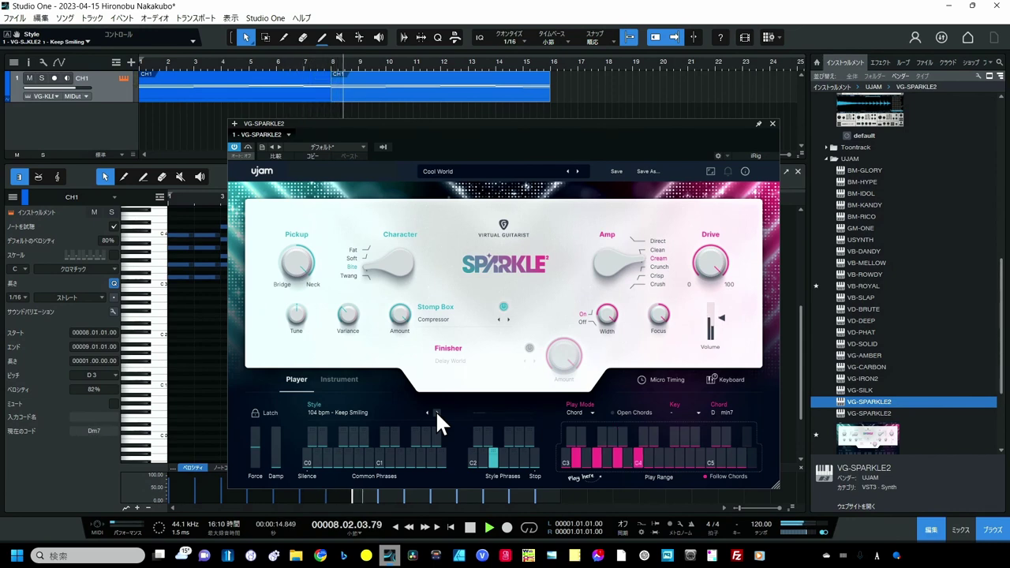
click(435, 413)
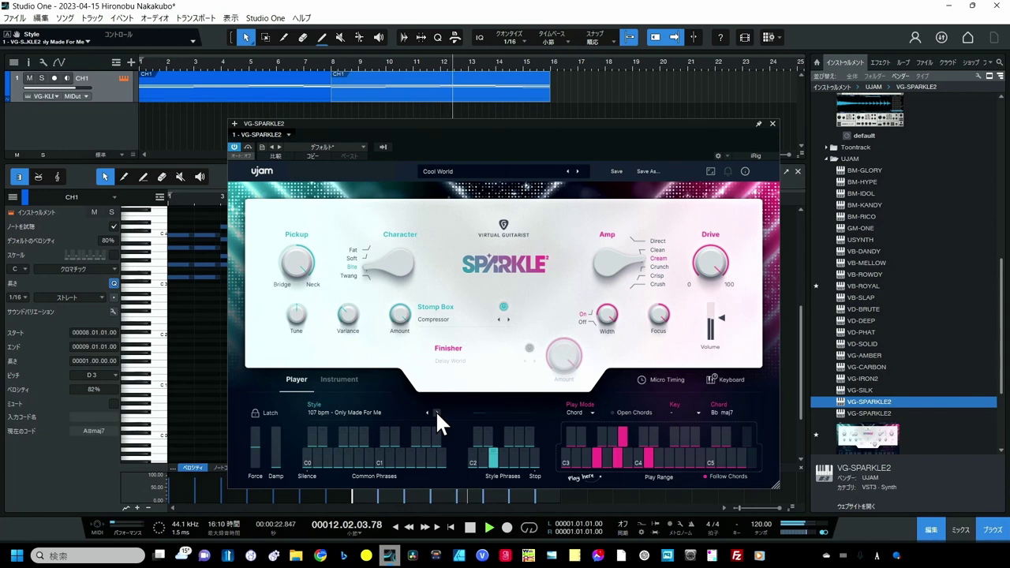
Step: Stop the transport, leaving Sparkle on the 107 bpm - Only Made For Me style
click(475, 529)
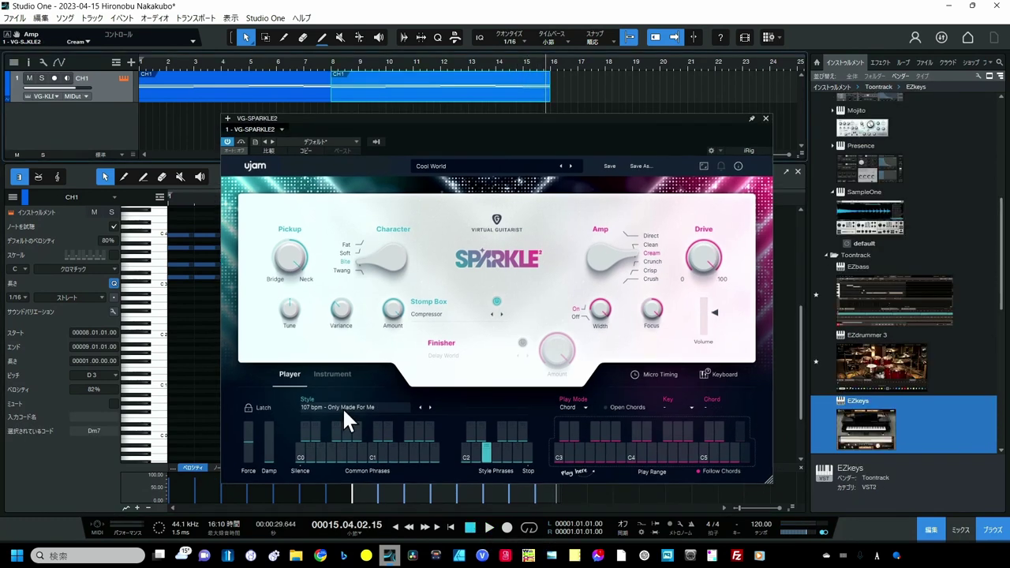